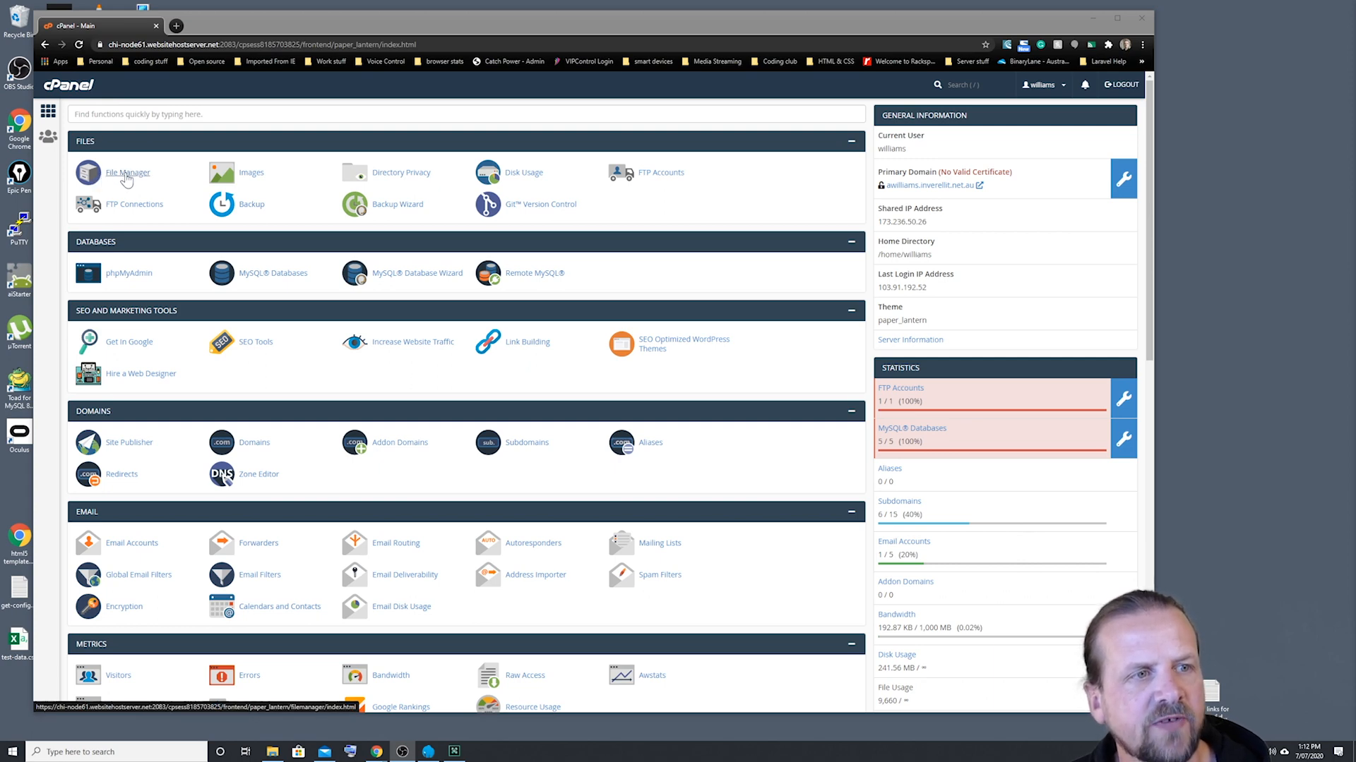
Step: Open the public_html/elementor folder in File Manager, check its file upload page for the size limit, and close both
left_click(127, 175)
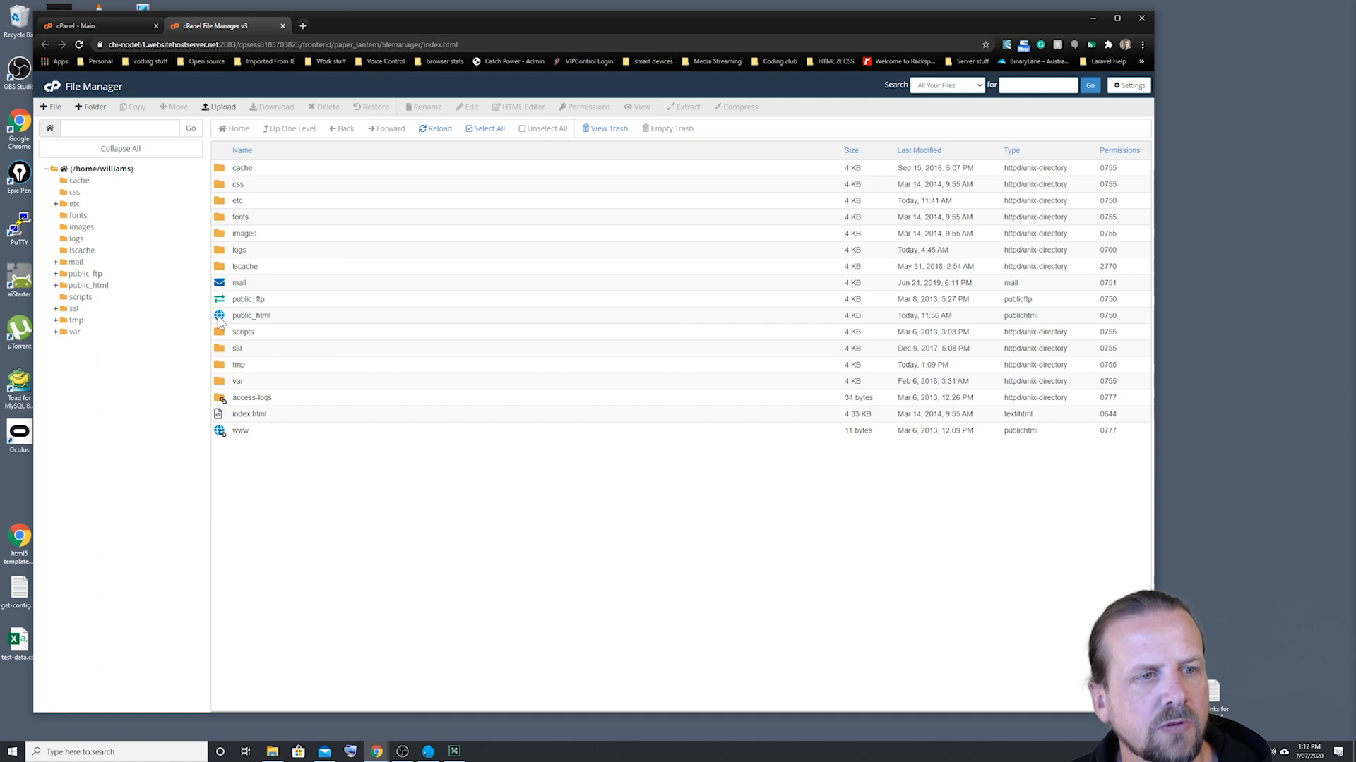
double_click(220, 318)
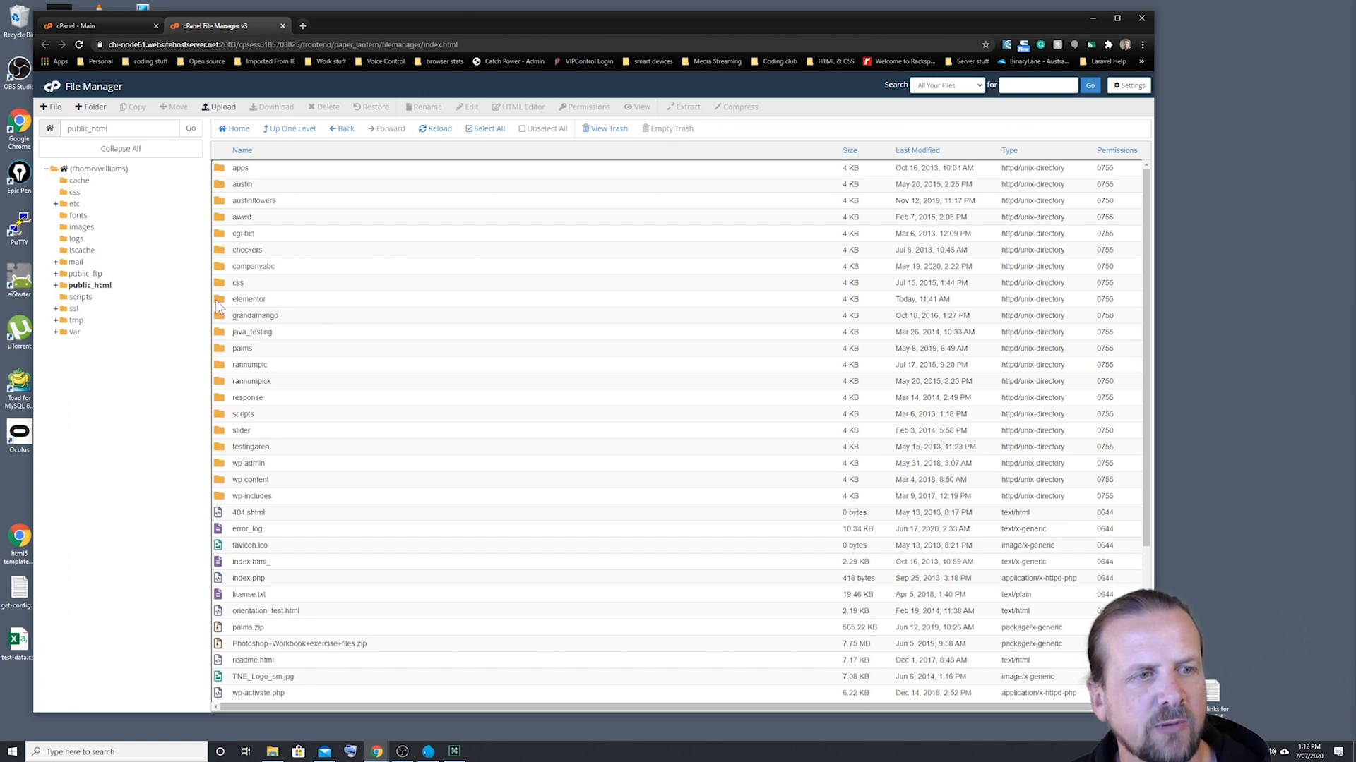
double_click(221, 304)
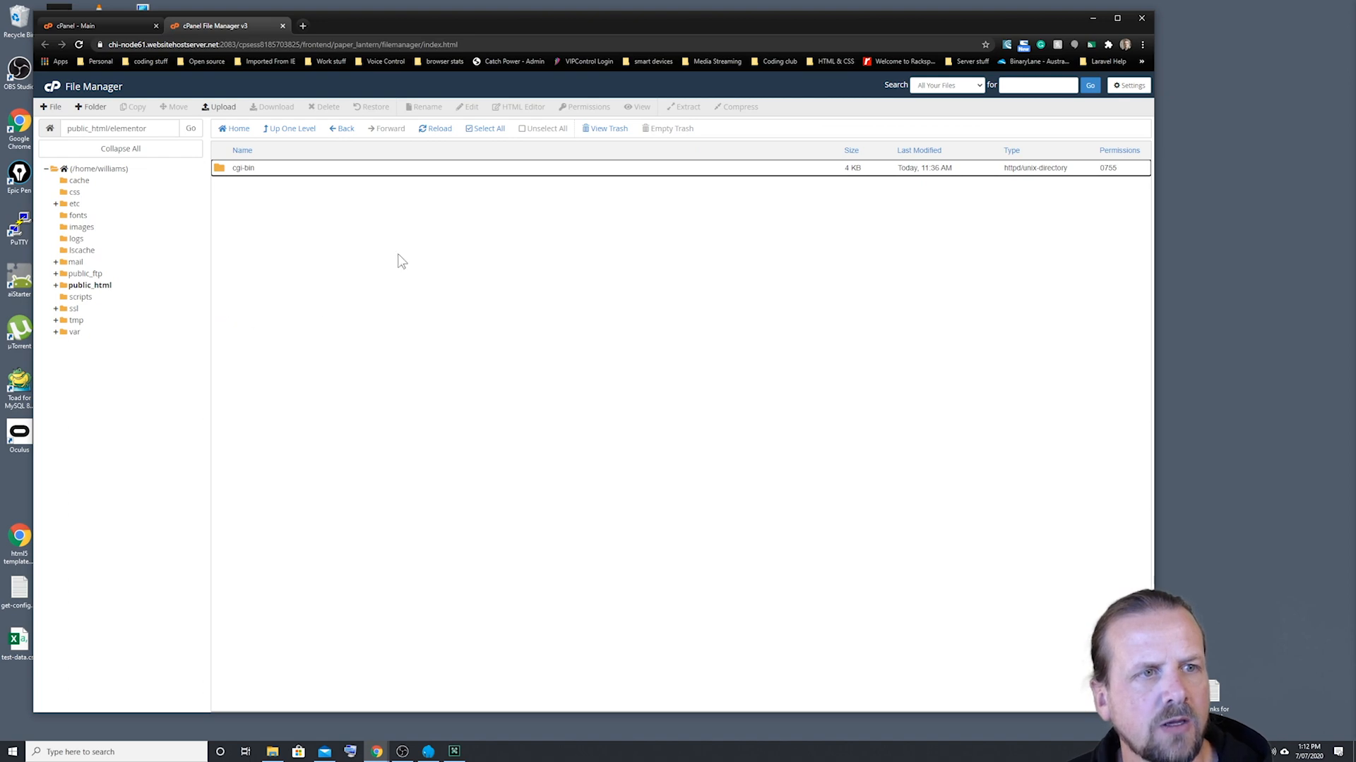
left_click(219, 107)
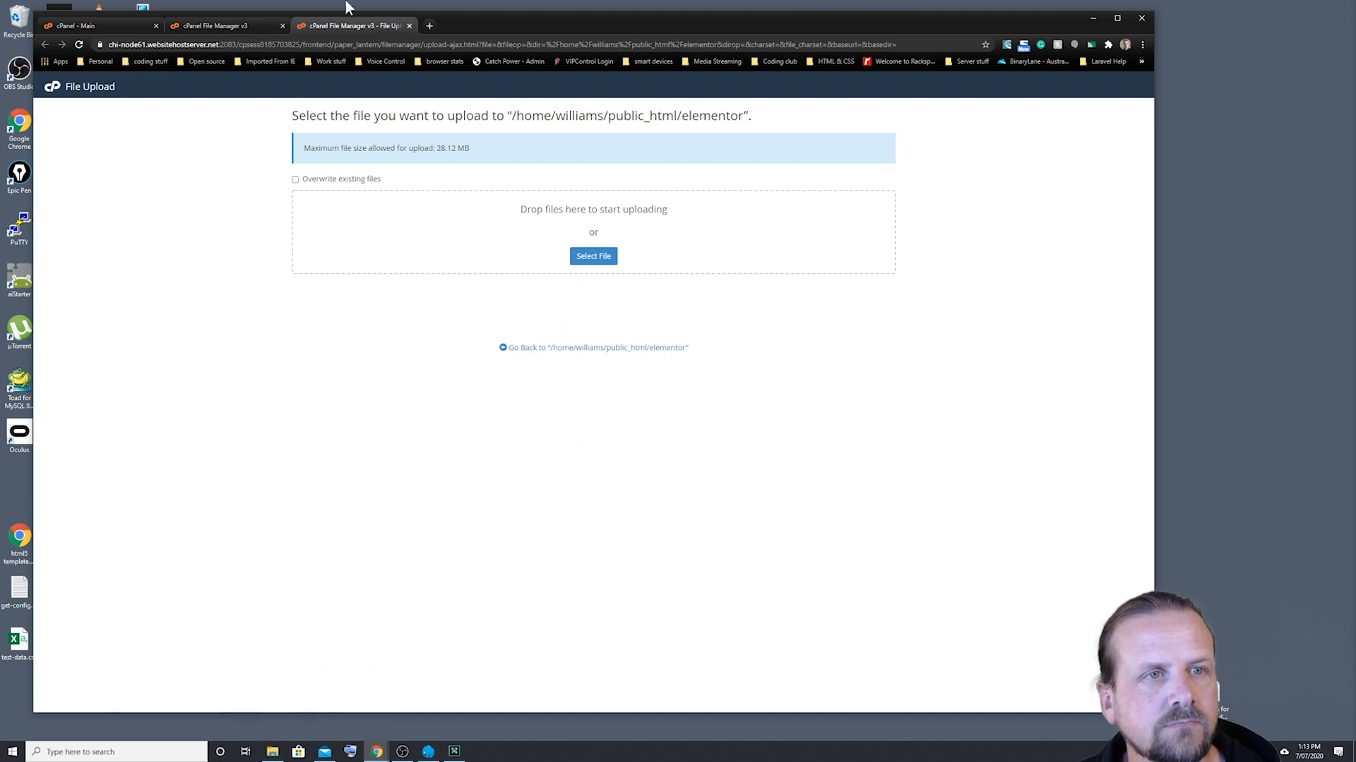
left_click(409, 26)
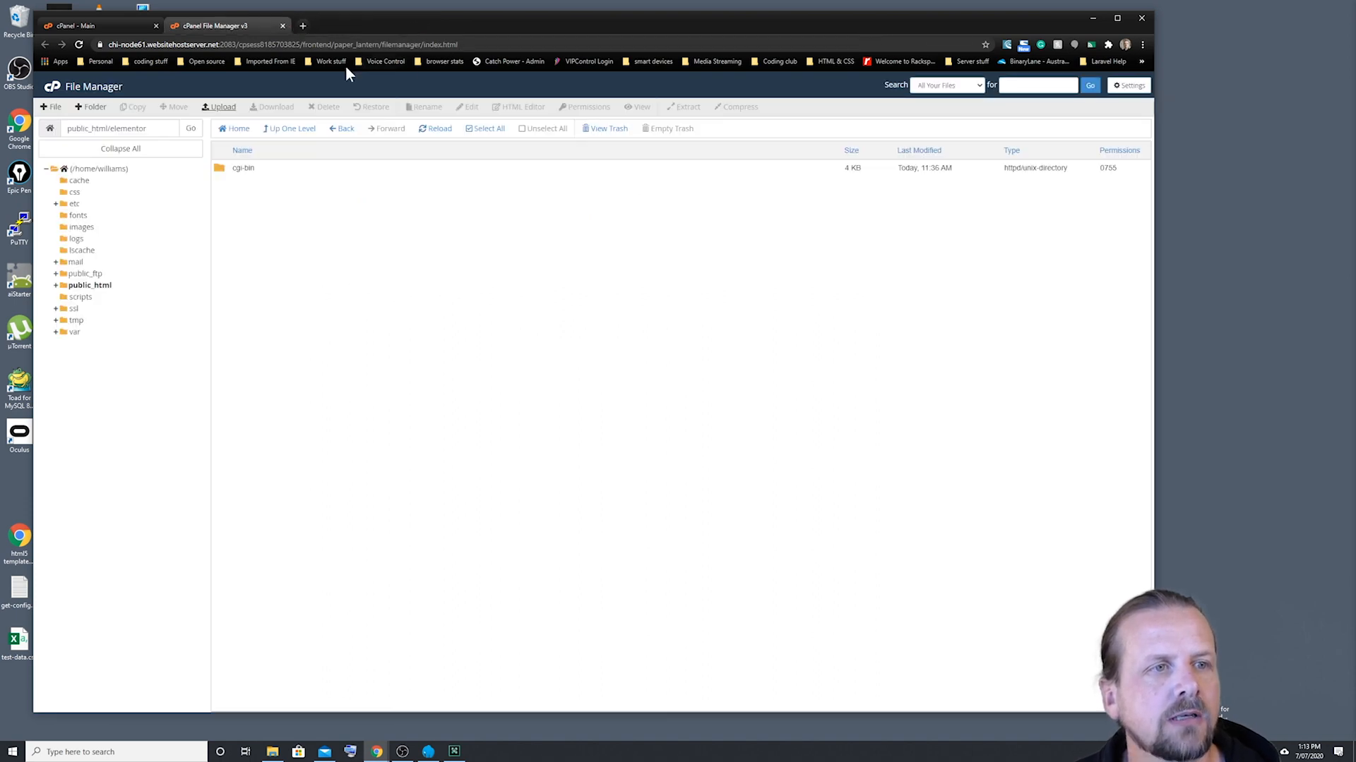
left_click(283, 26)
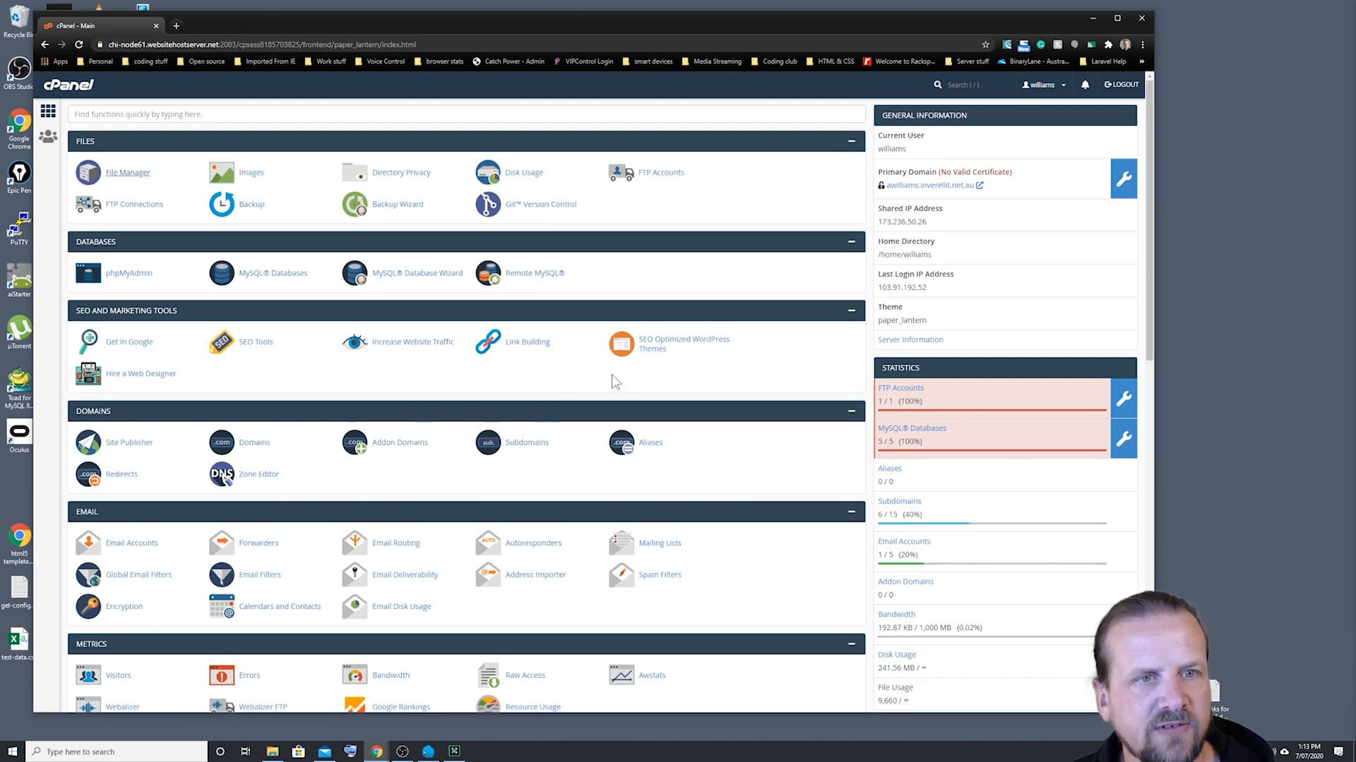
Step: Display the client connection settings of the elementor FTP account in cPanel, and launch FileZilla
left_click(661, 172)
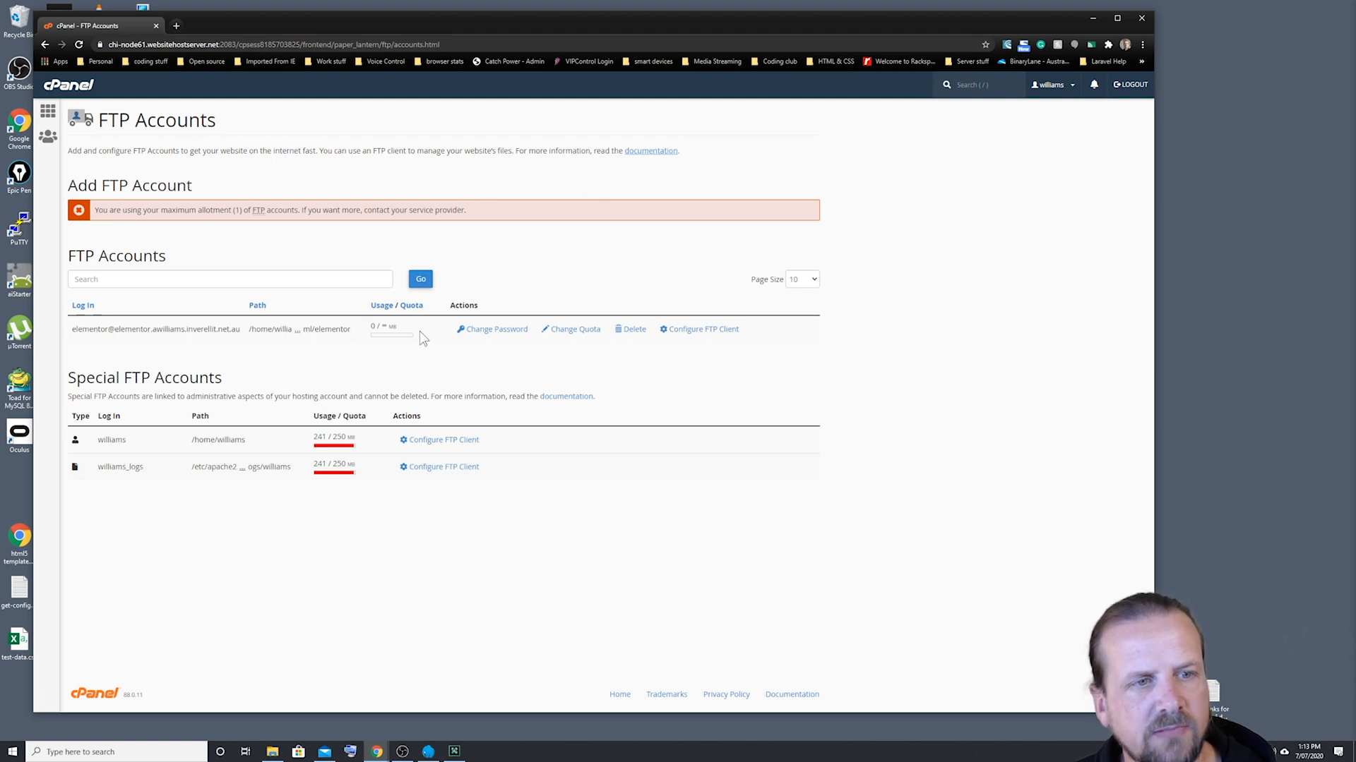
left_click(693, 330)
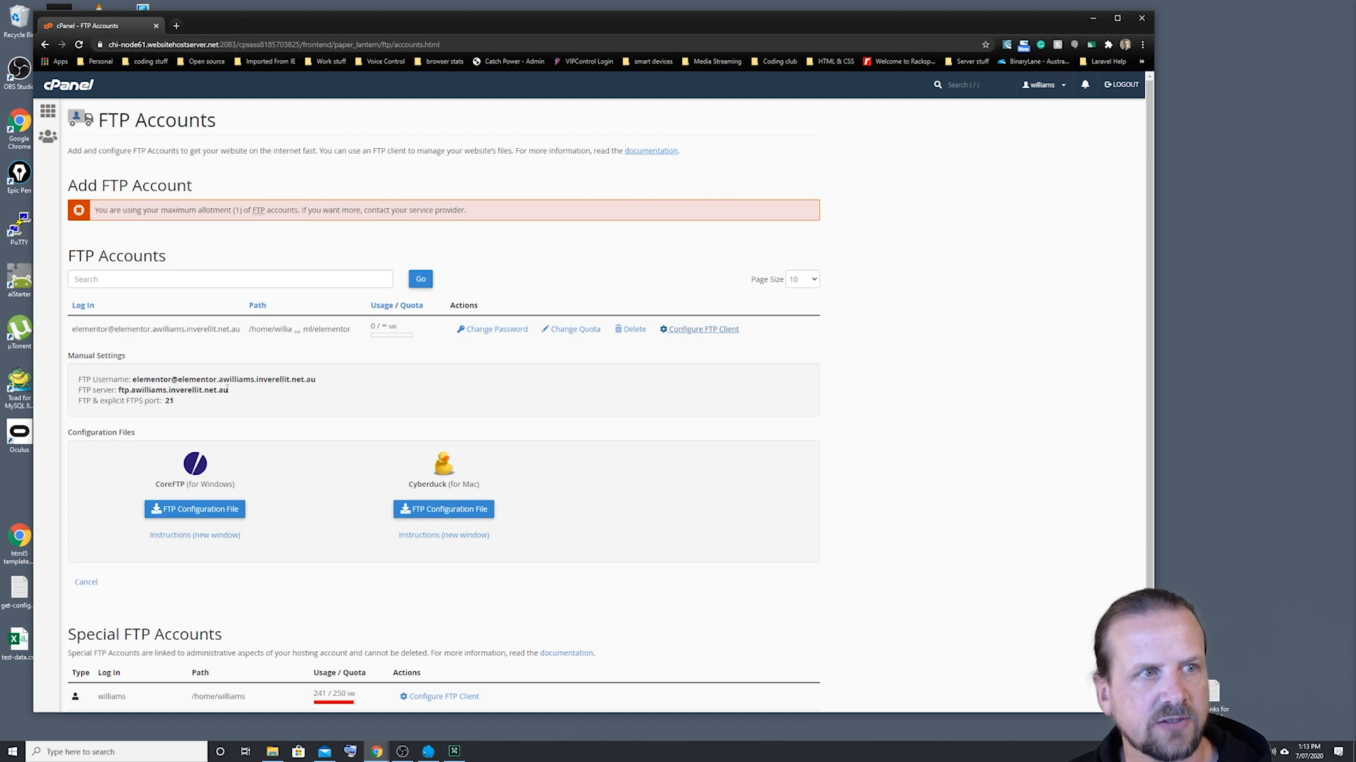
left_click(101, 751)
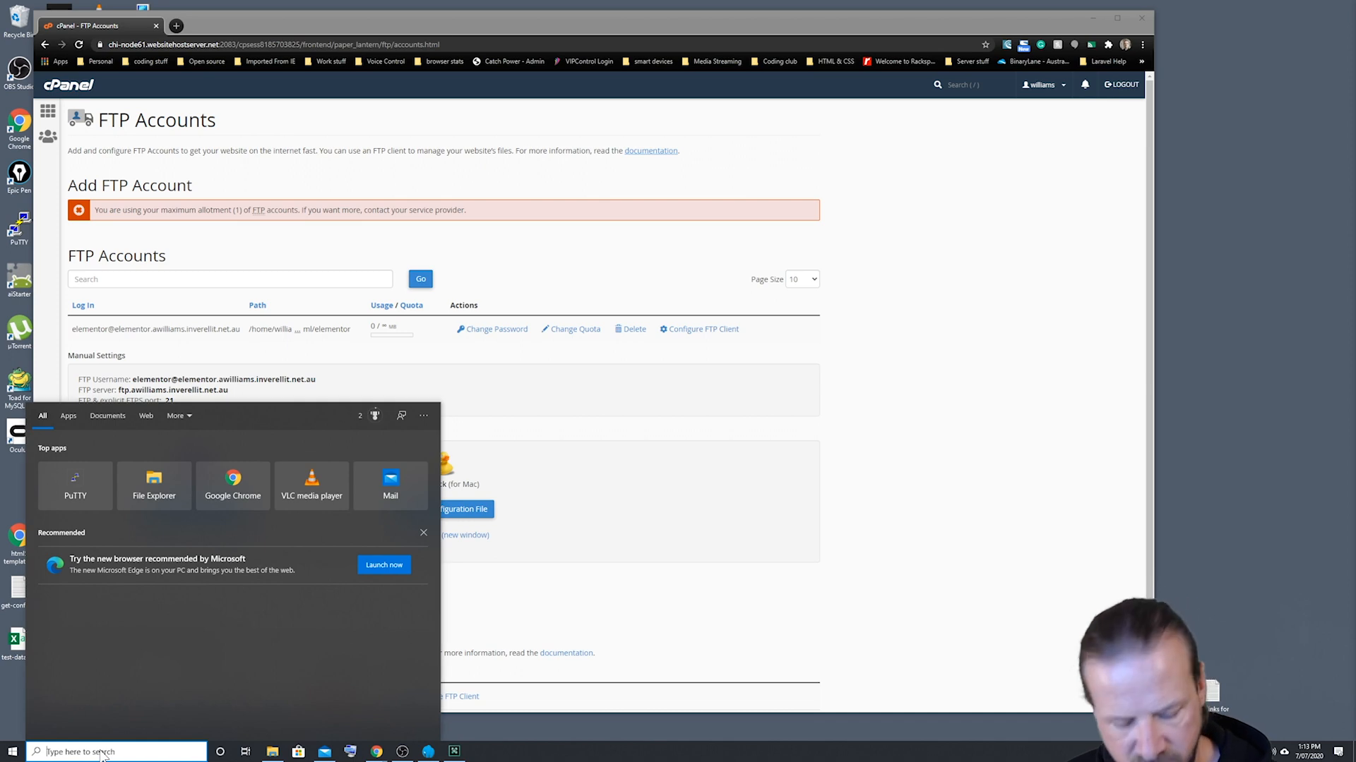
type("file")
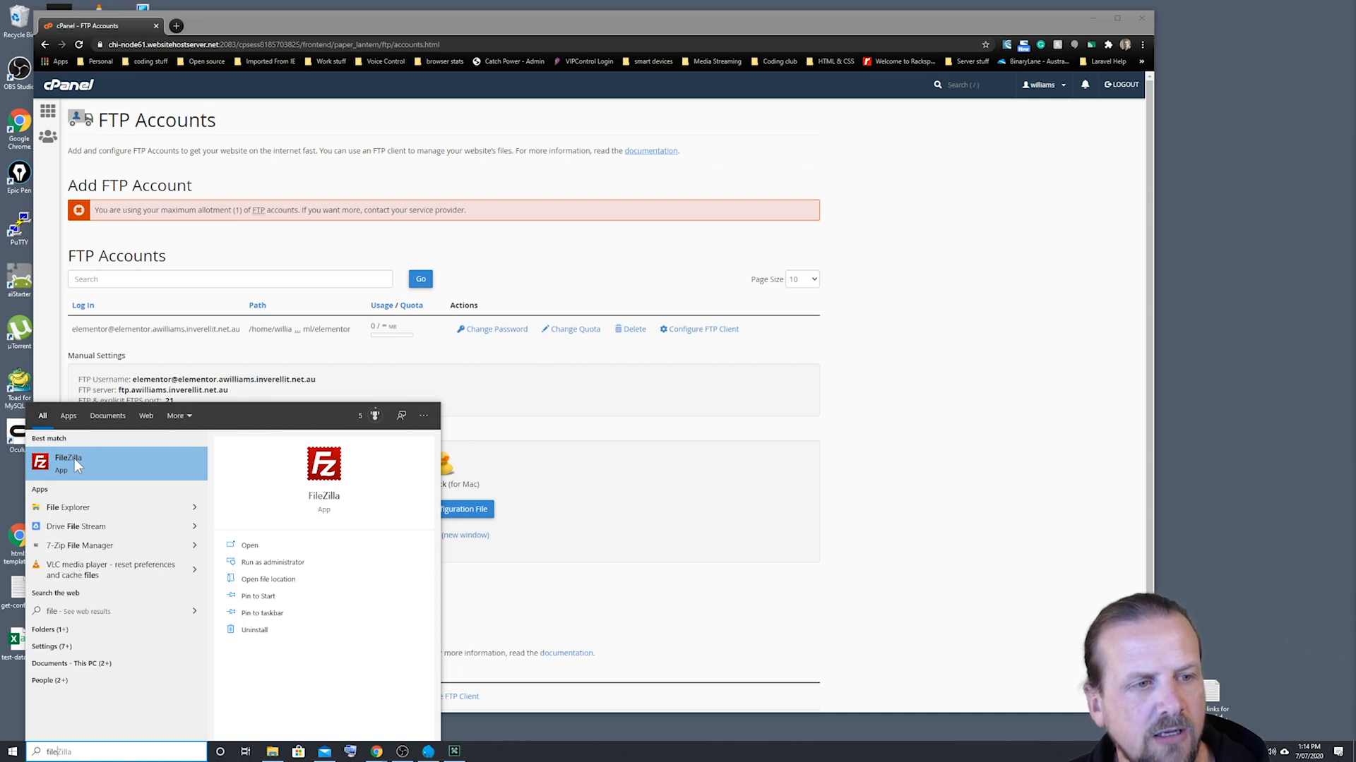
left_click(75, 459)
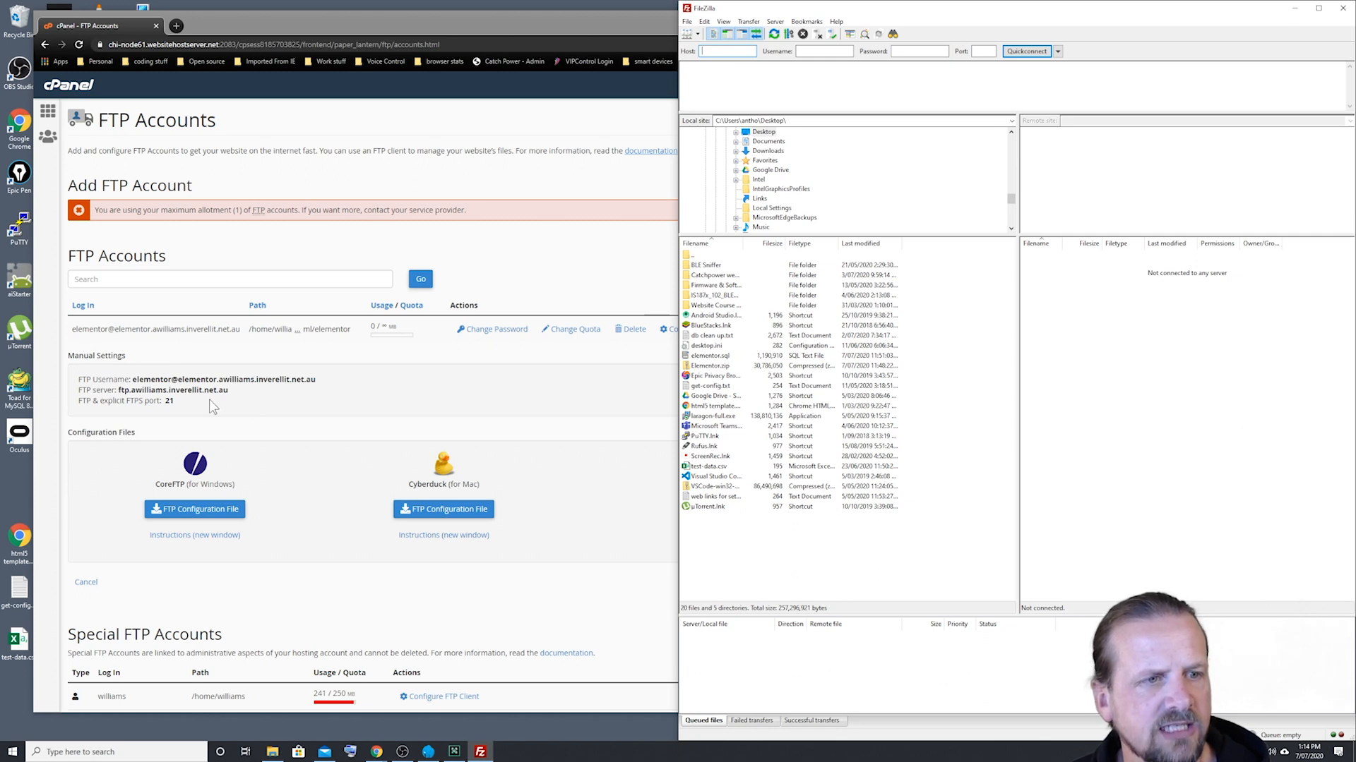
Step: Copy the FTP username from the account's manual settings into FileZilla's Username field
left_click_drag(319, 378, 133, 386)
right_click(142, 379)
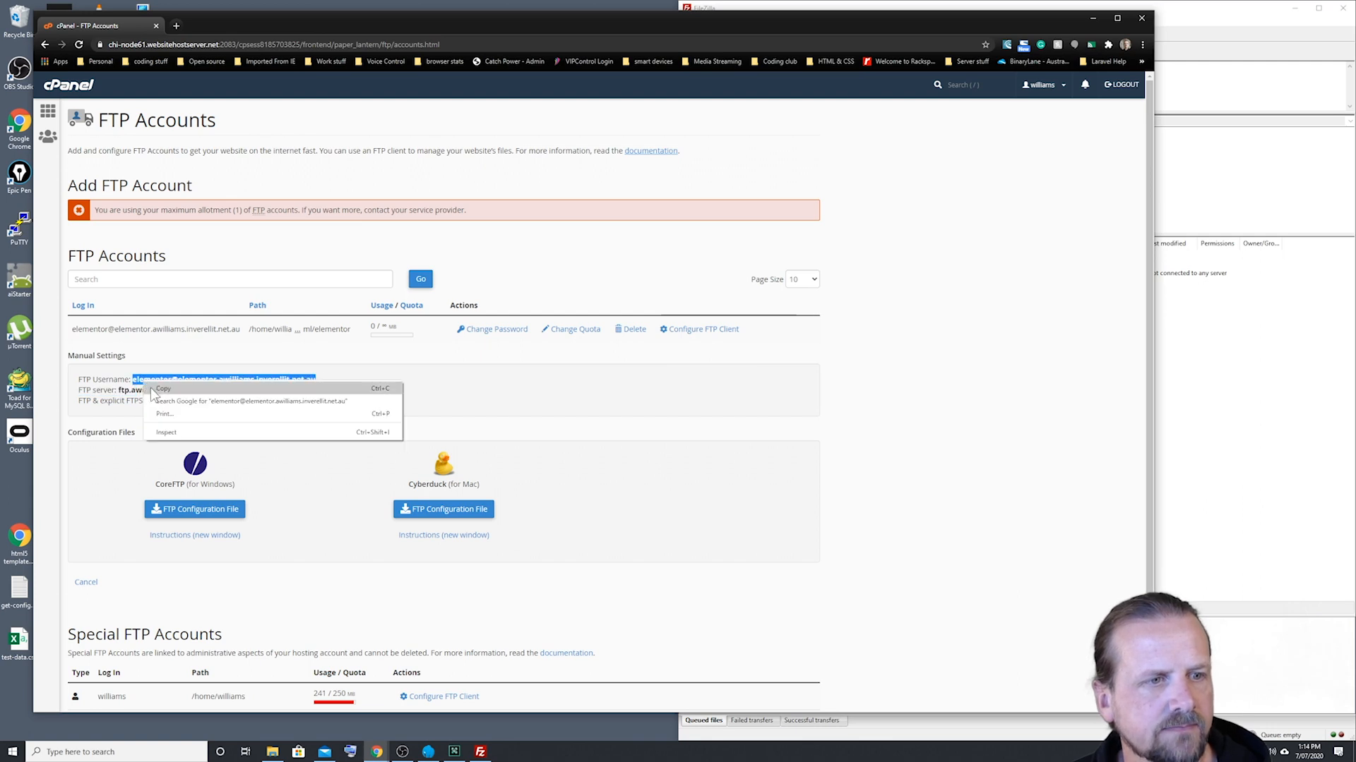
left_click(160, 387)
left_click(1193, 13)
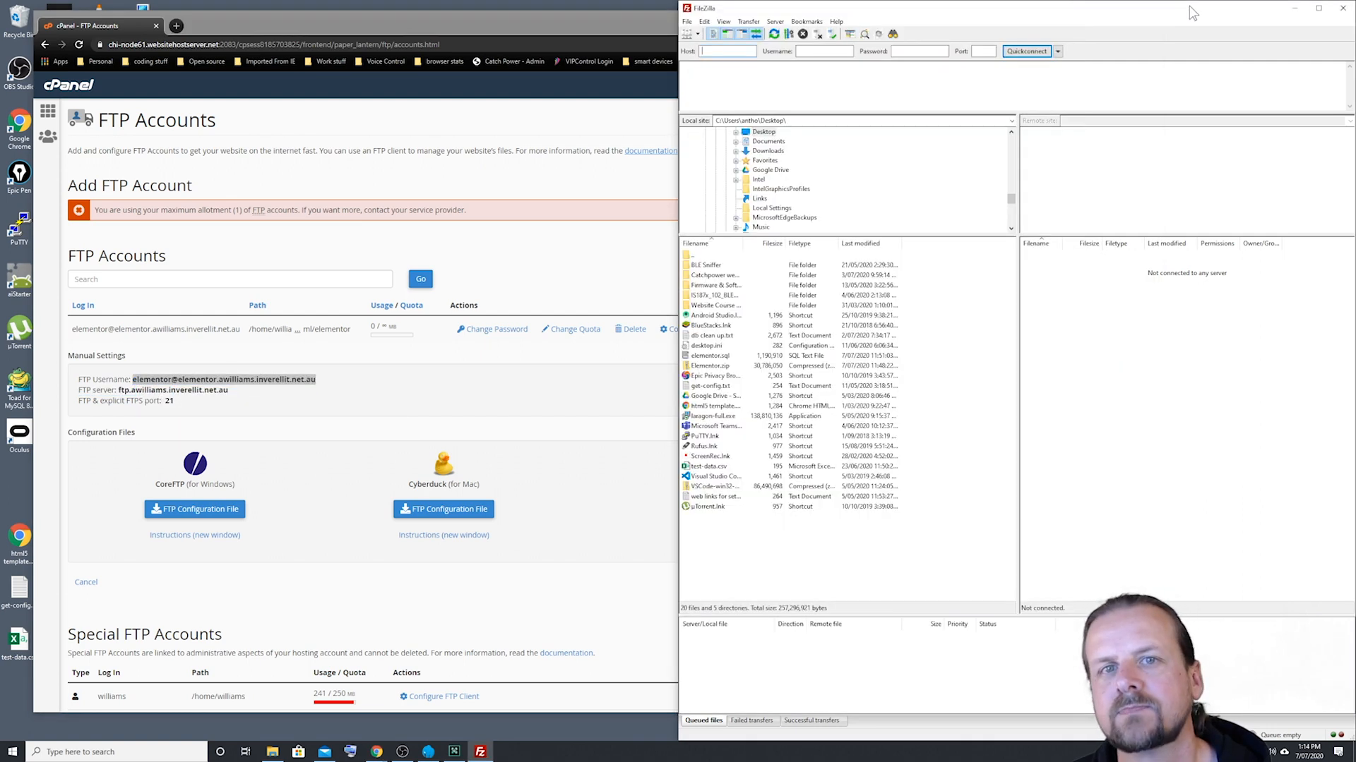
right_click(817, 51)
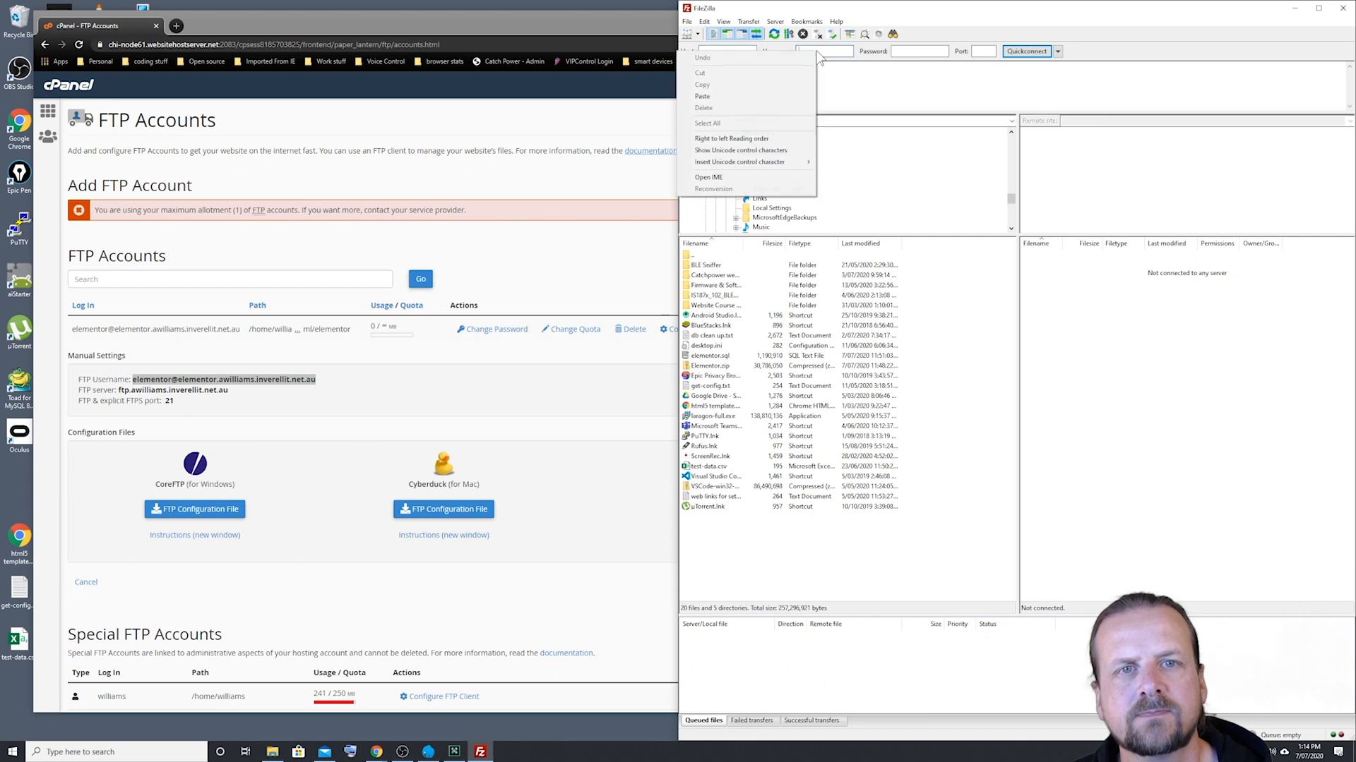
left_click(720, 97)
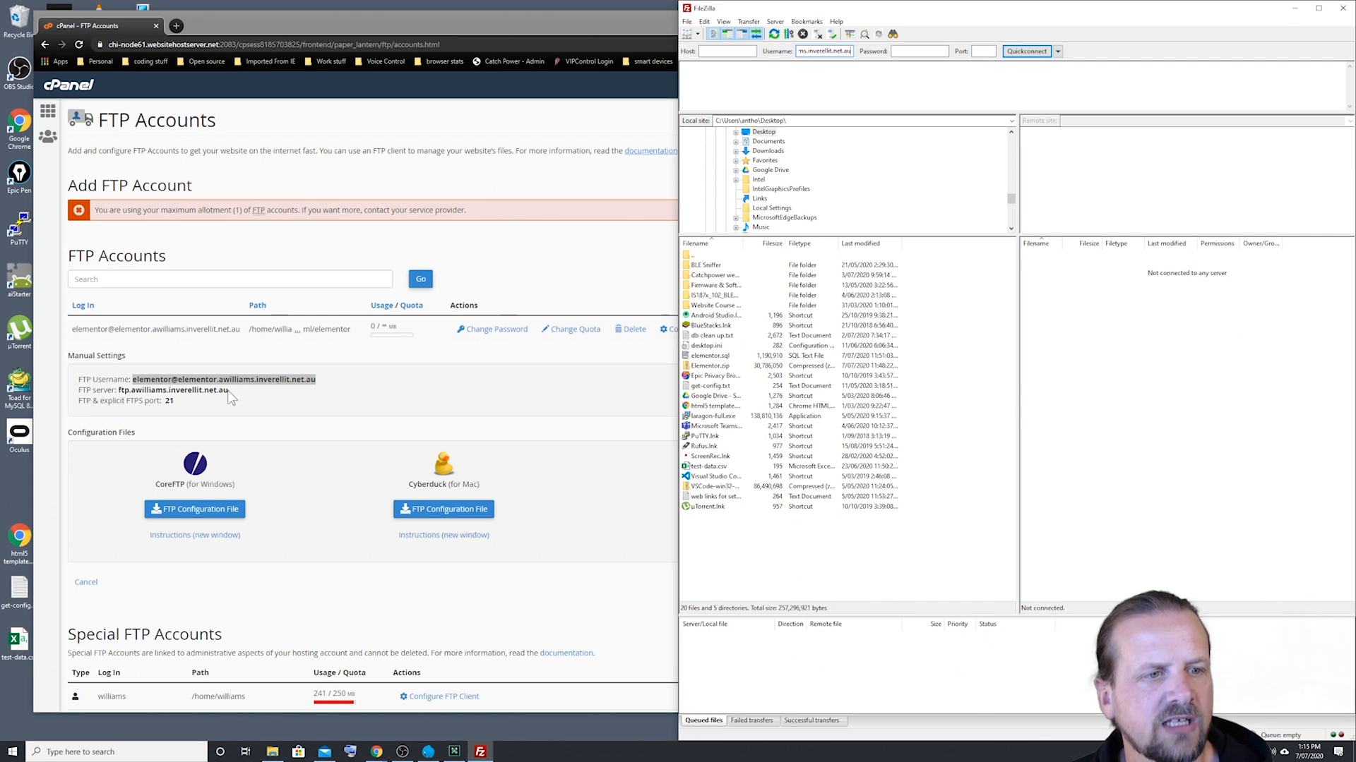
Step: Copy the FTP server address from cPanel's manual settings into FileZilla's Host field
left_click_drag(229, 390, 118, 391)
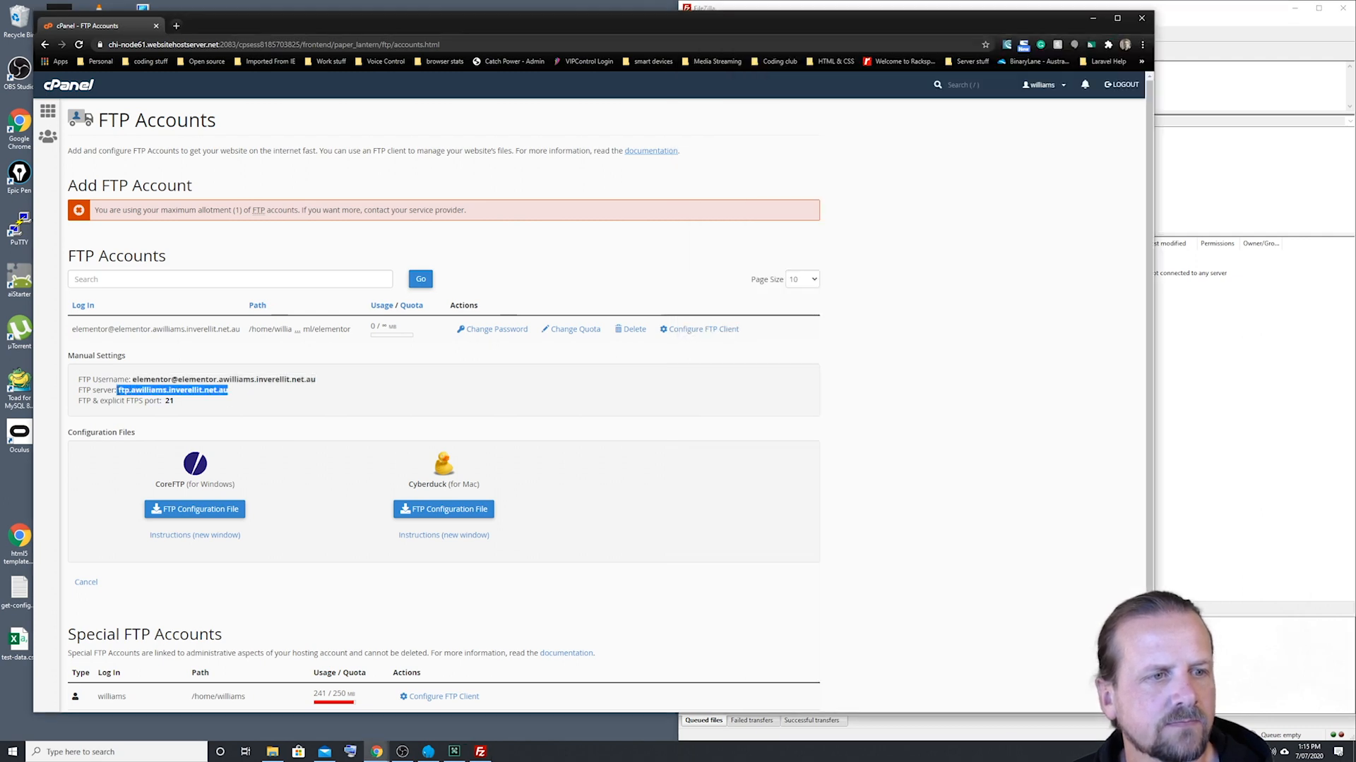
right_click(156, 391)
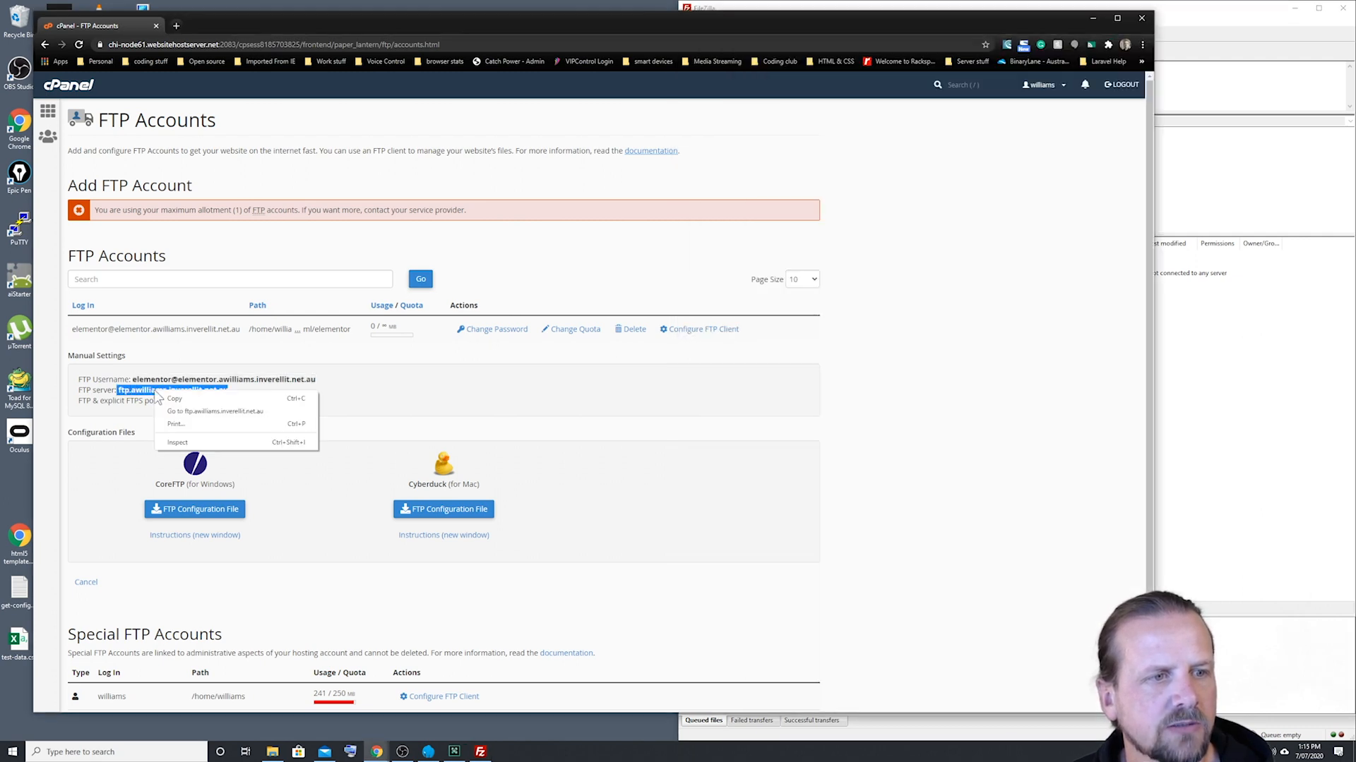
left_click(174, 399)
left_click(1254, 21)
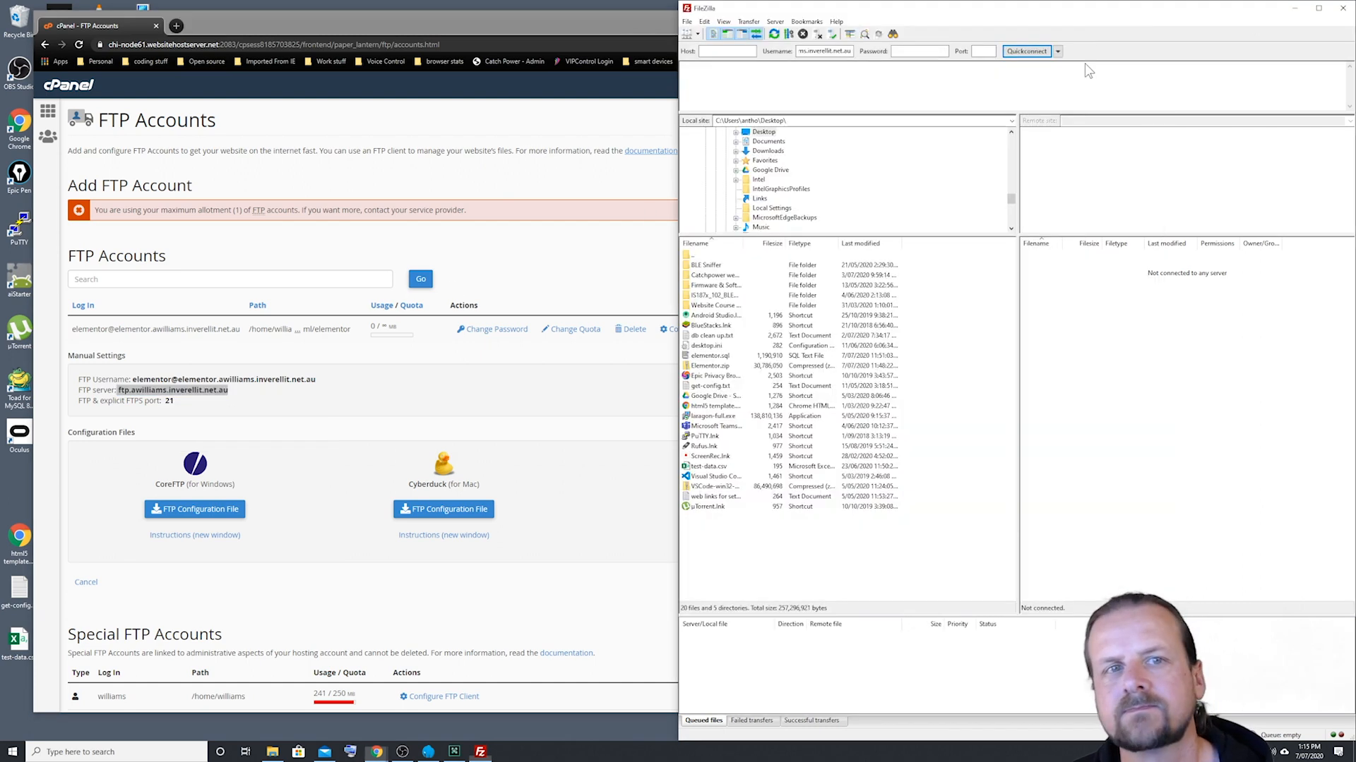
right_click(724, 51)
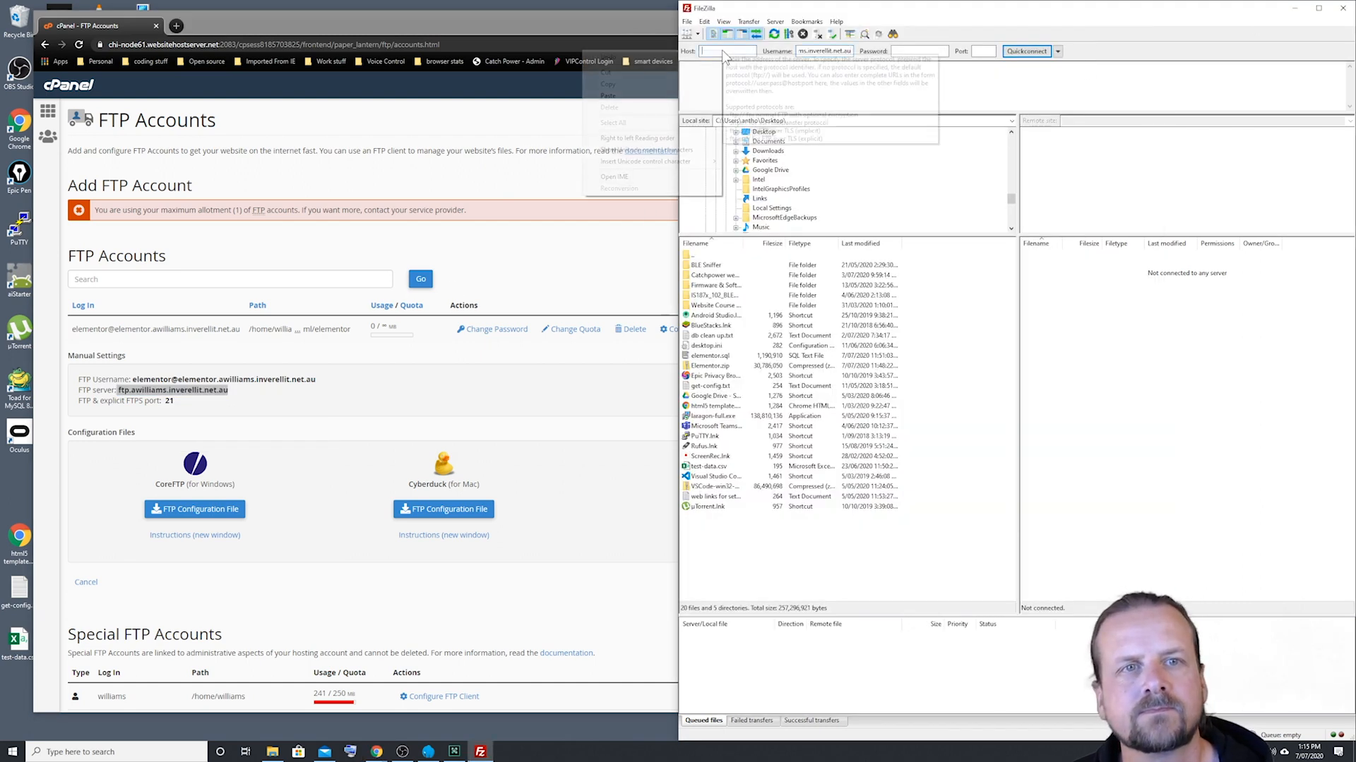
left_click(621, 96)
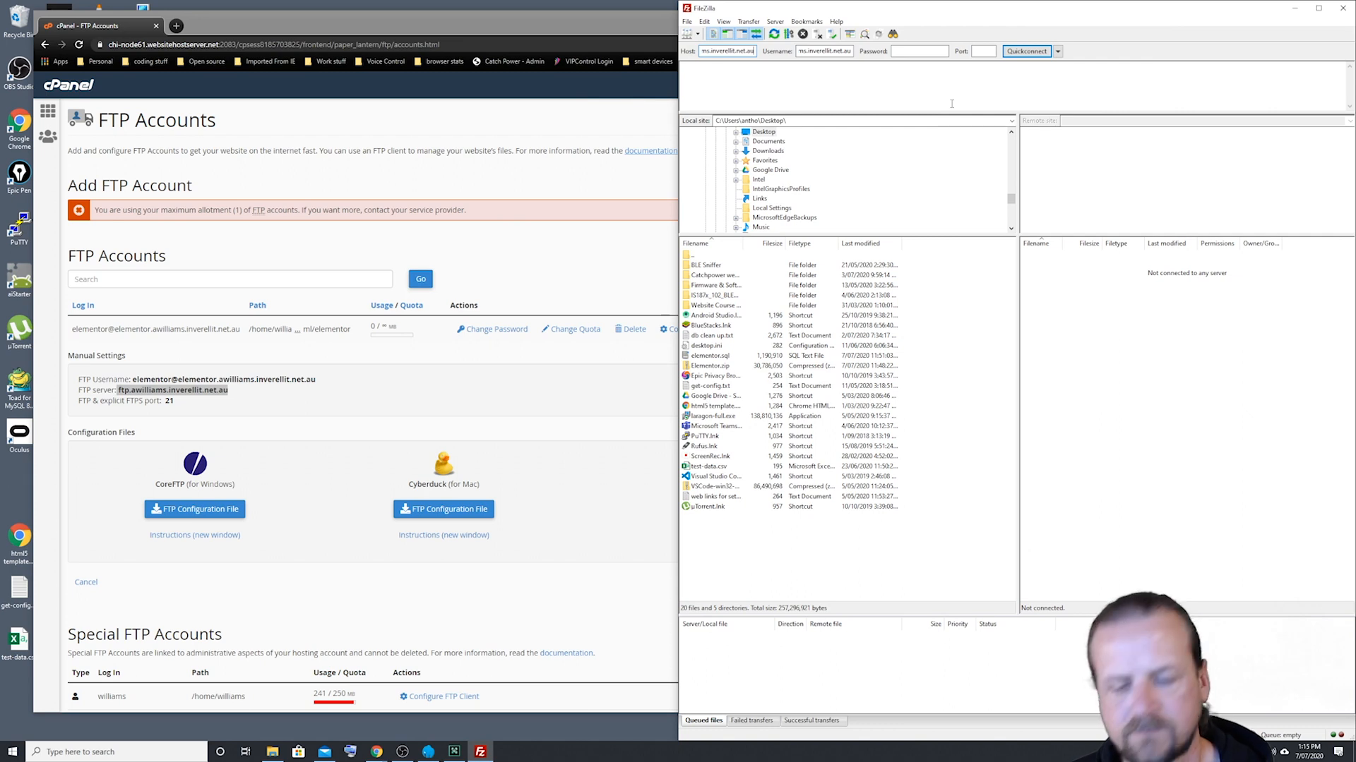
key("Home")
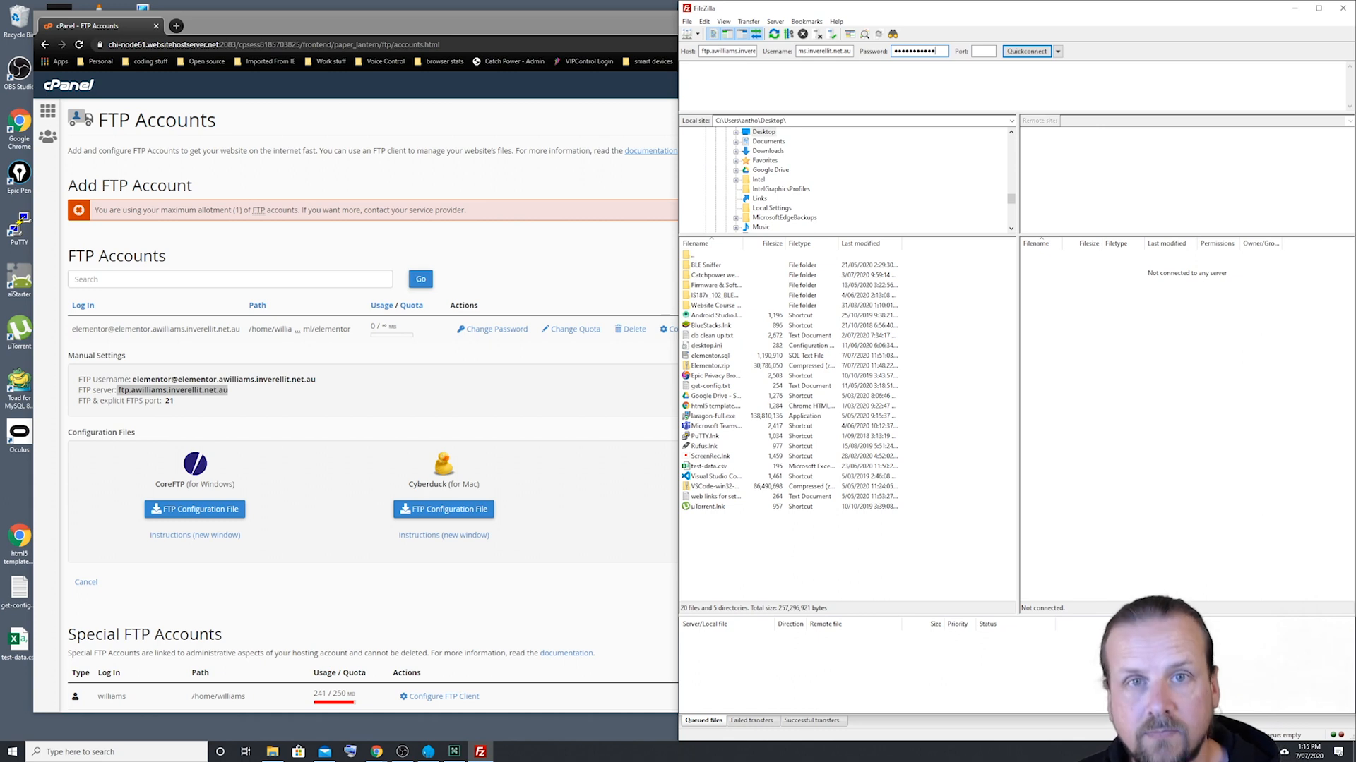
Step: Enter the FTP account password, set the port to 21, and connect to the server
left_click(983, 51)
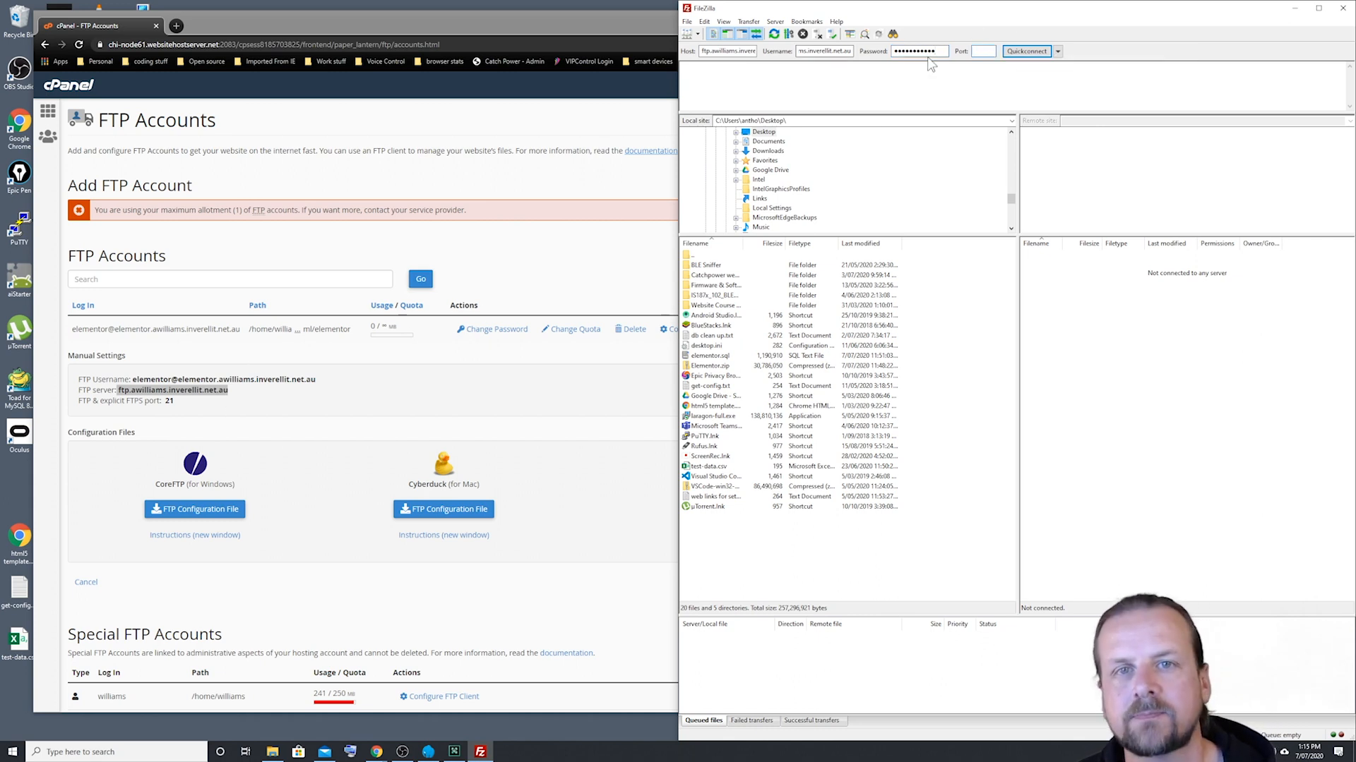
type("21")
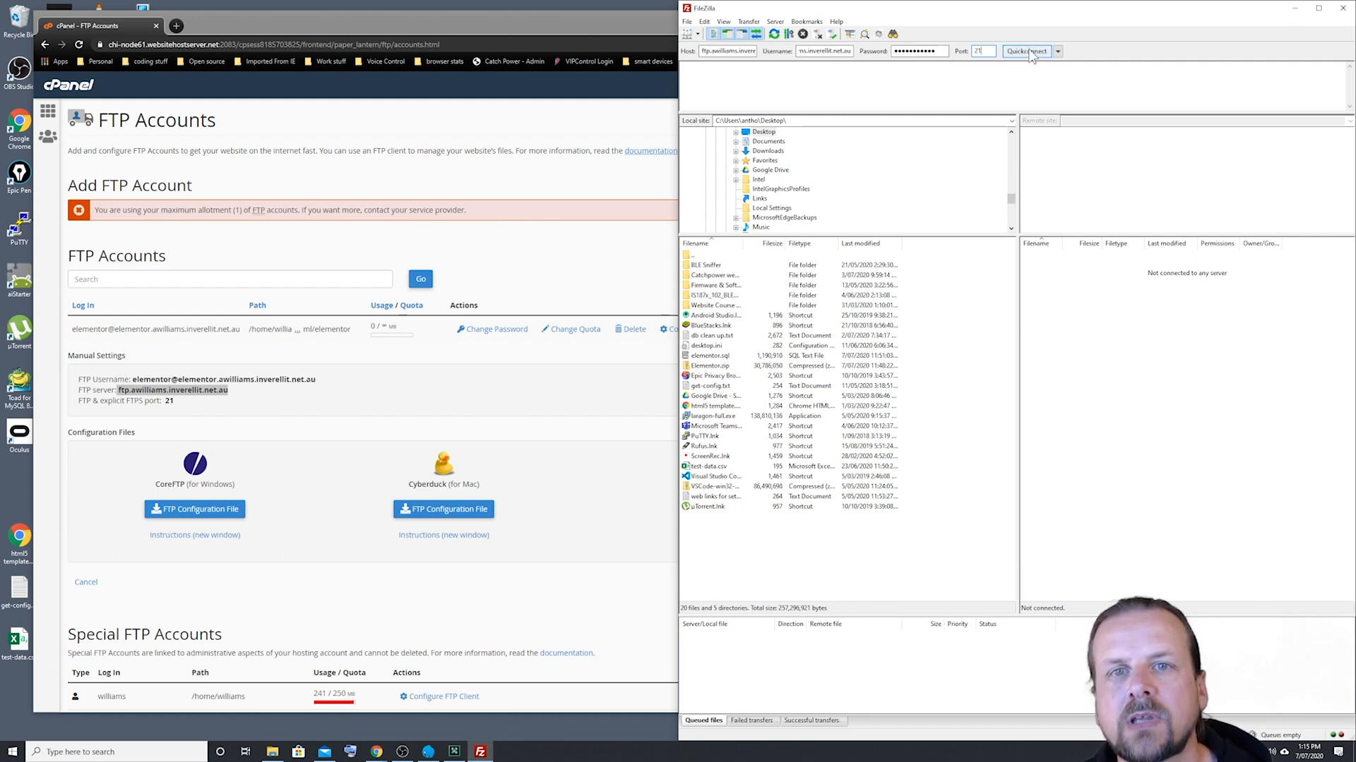
left_click(1028, 51)
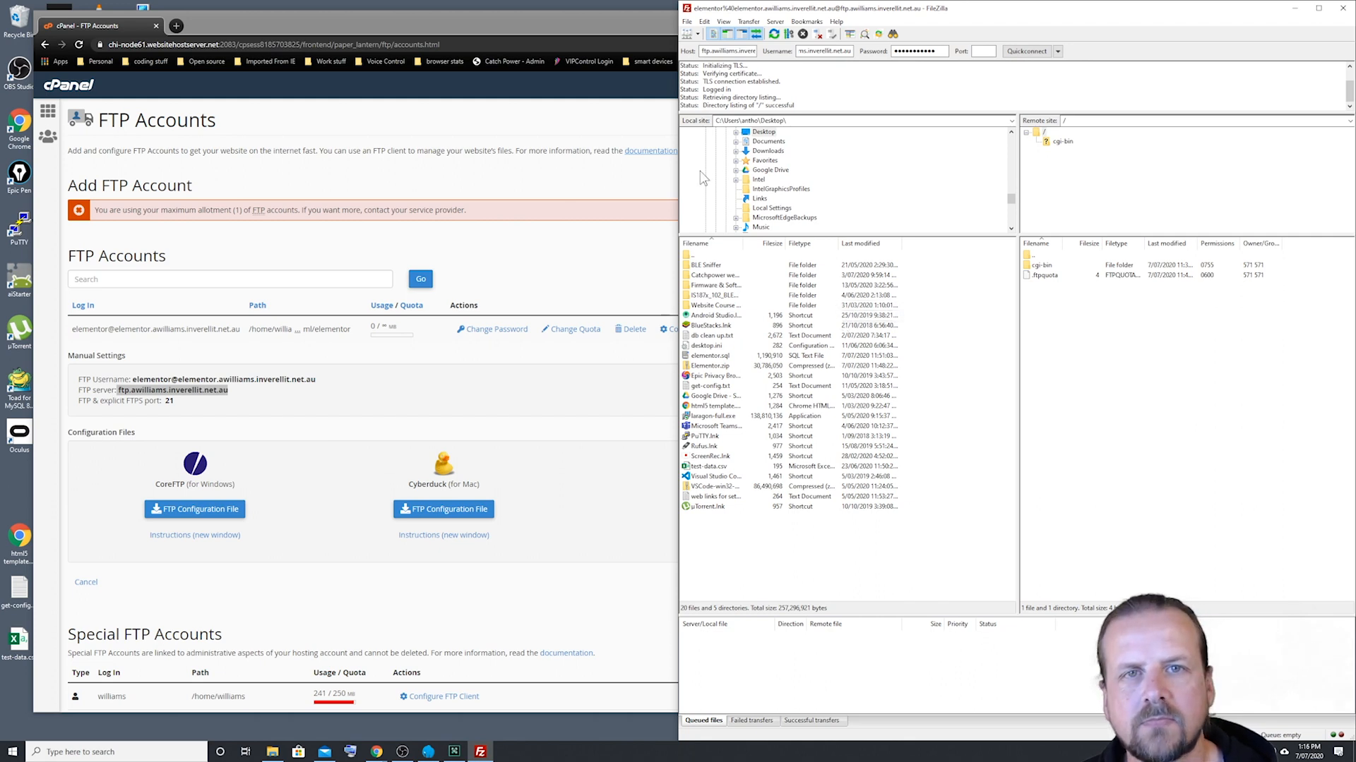
Step: Upload Elementor.zip from the local Desktop folder to the remote root directory, and close FileZilla once transferred
left_click(611, 19)
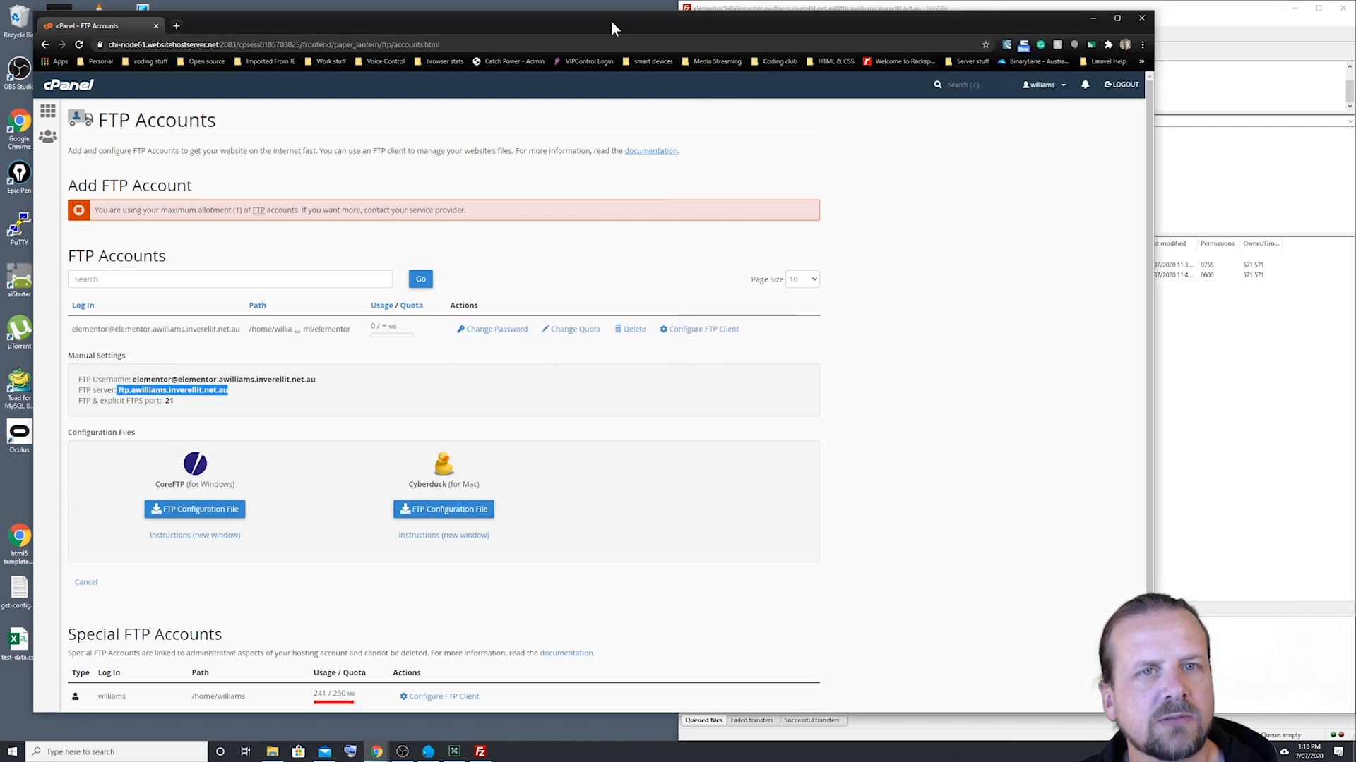
left_click(1091, 20)
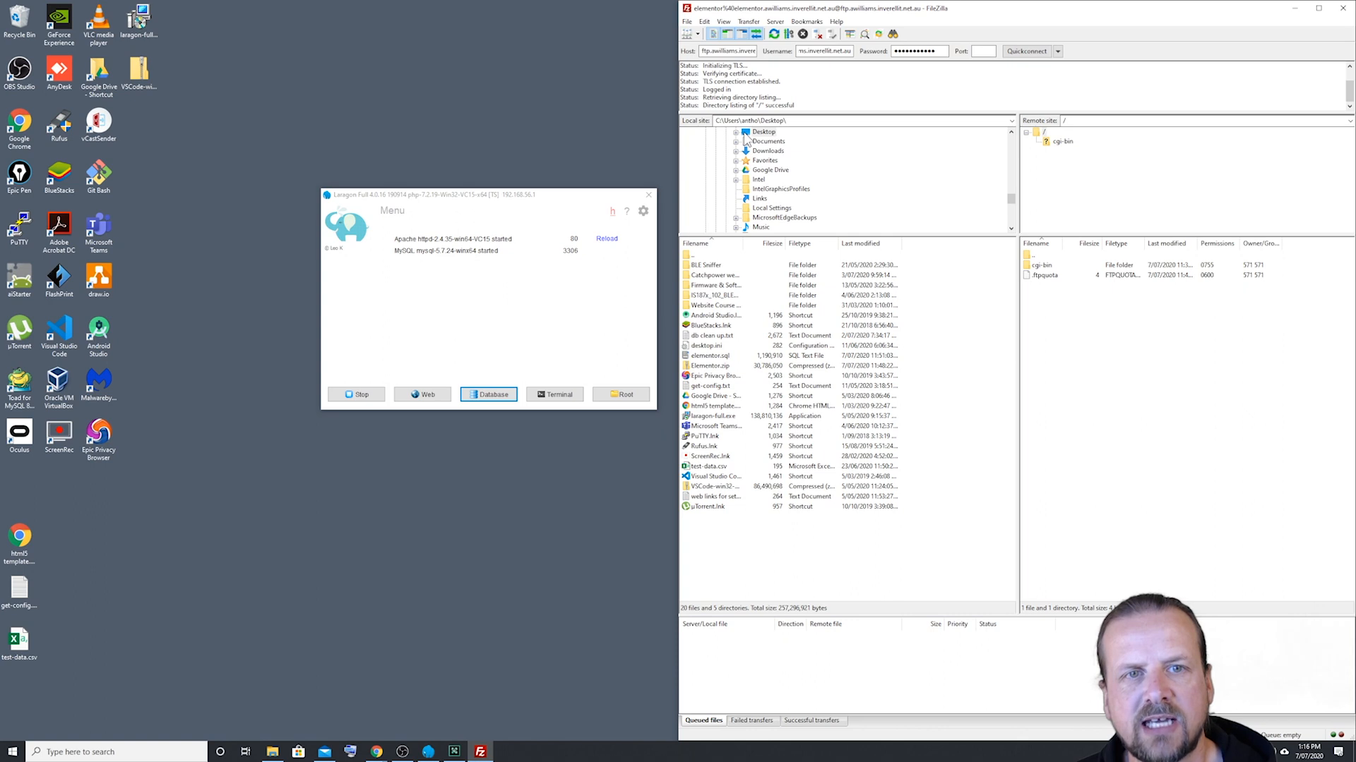
left_click(745, 137)
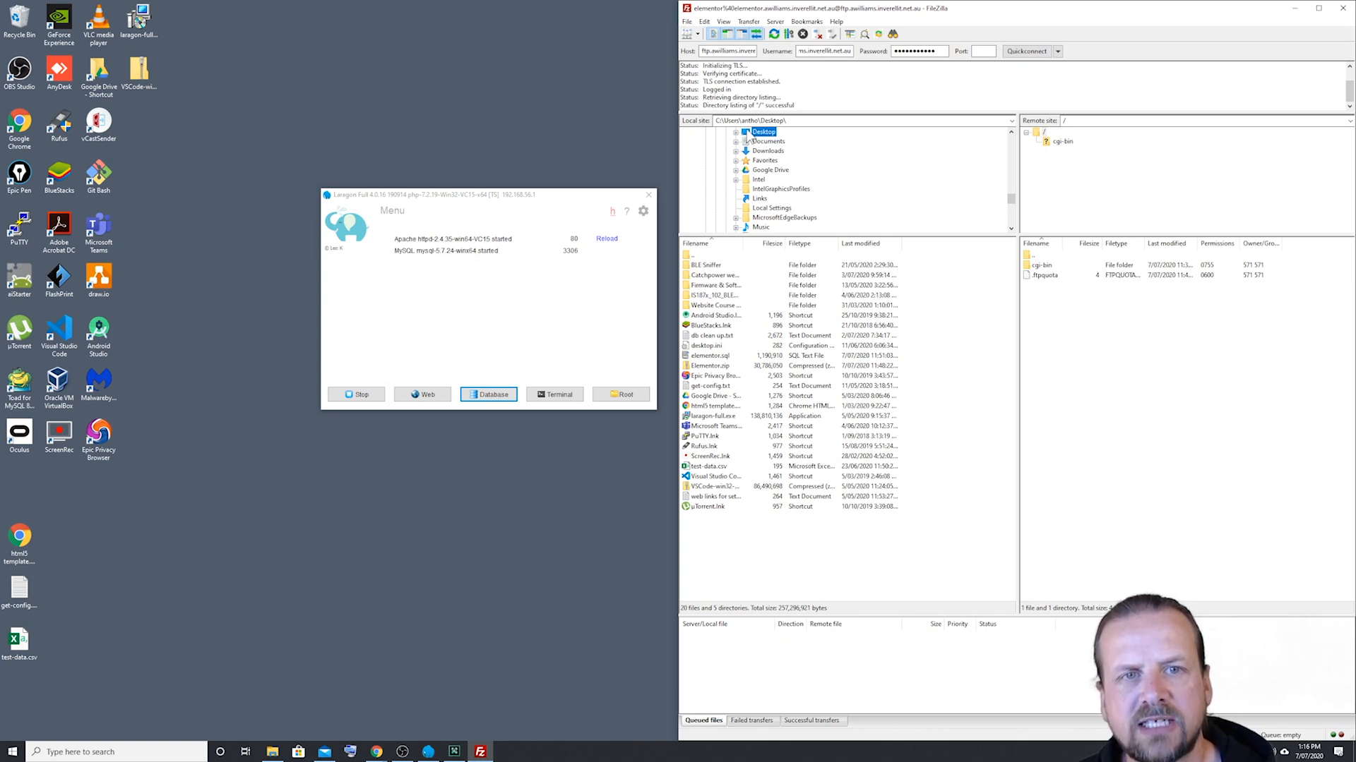
double_click(750, 136)
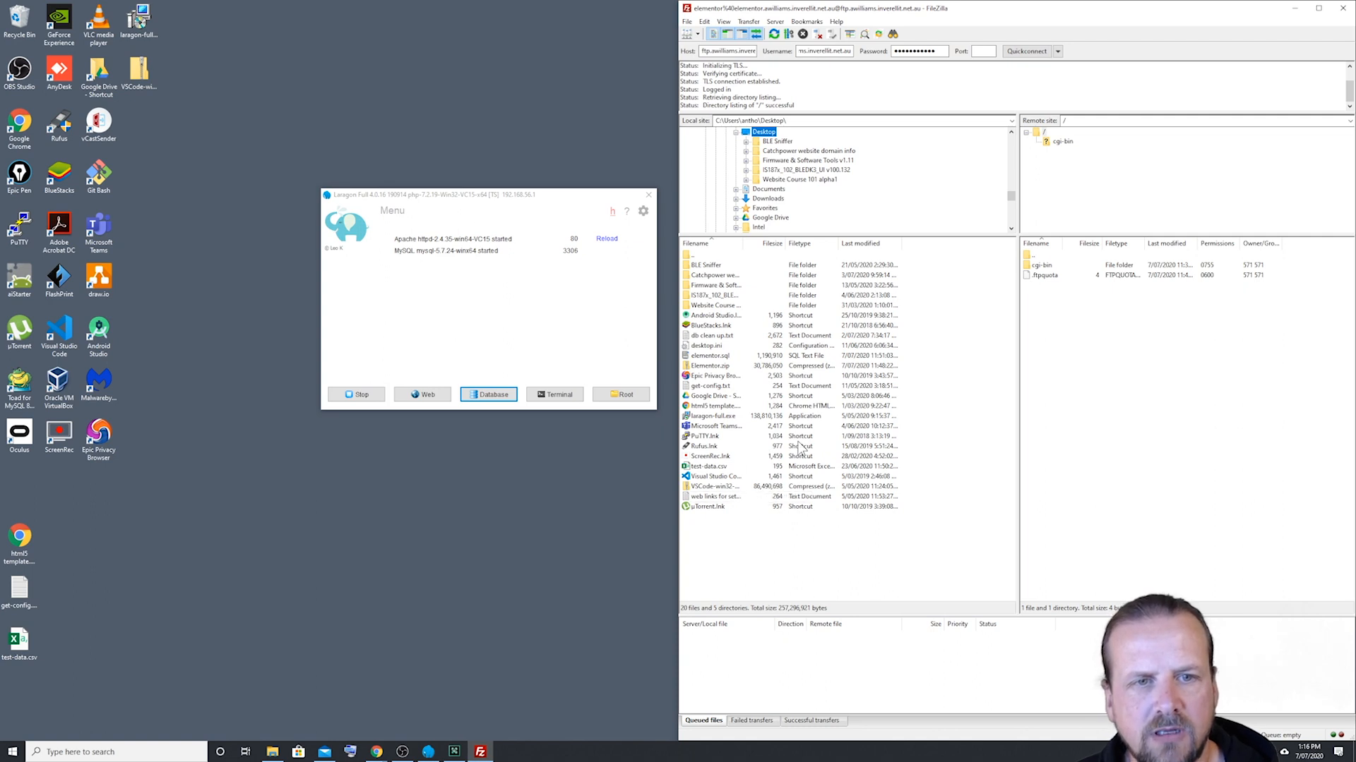
left_click(712, 369)
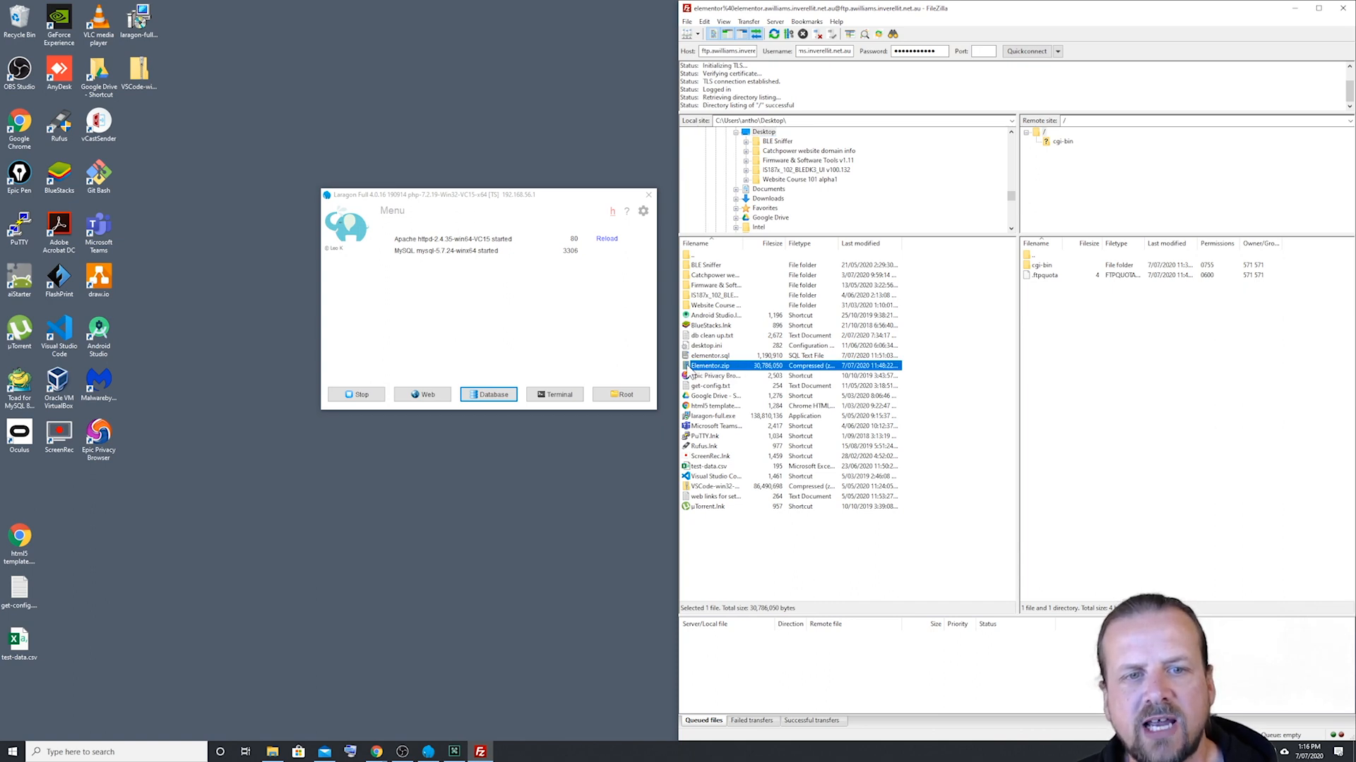
left_click_drag(692, 372, 1136, 383)
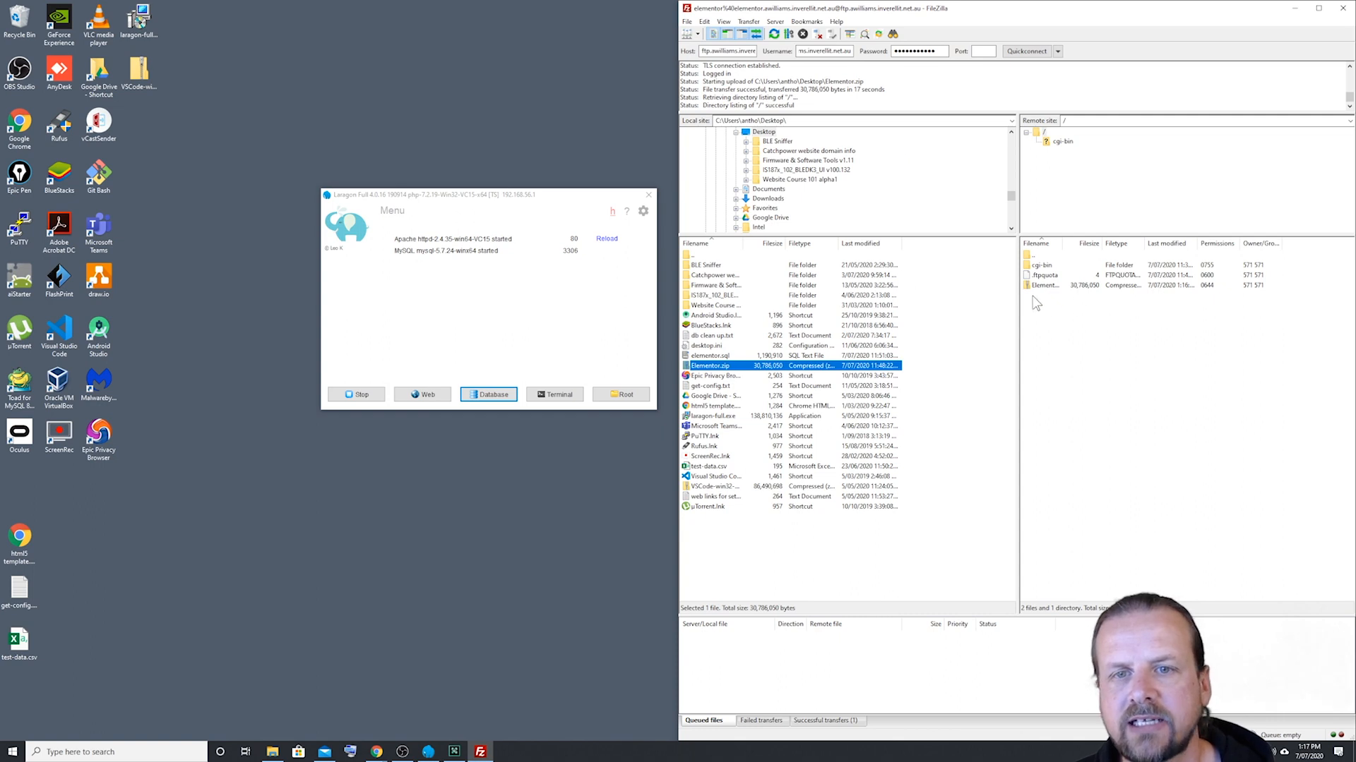
left_click(1343, 10)
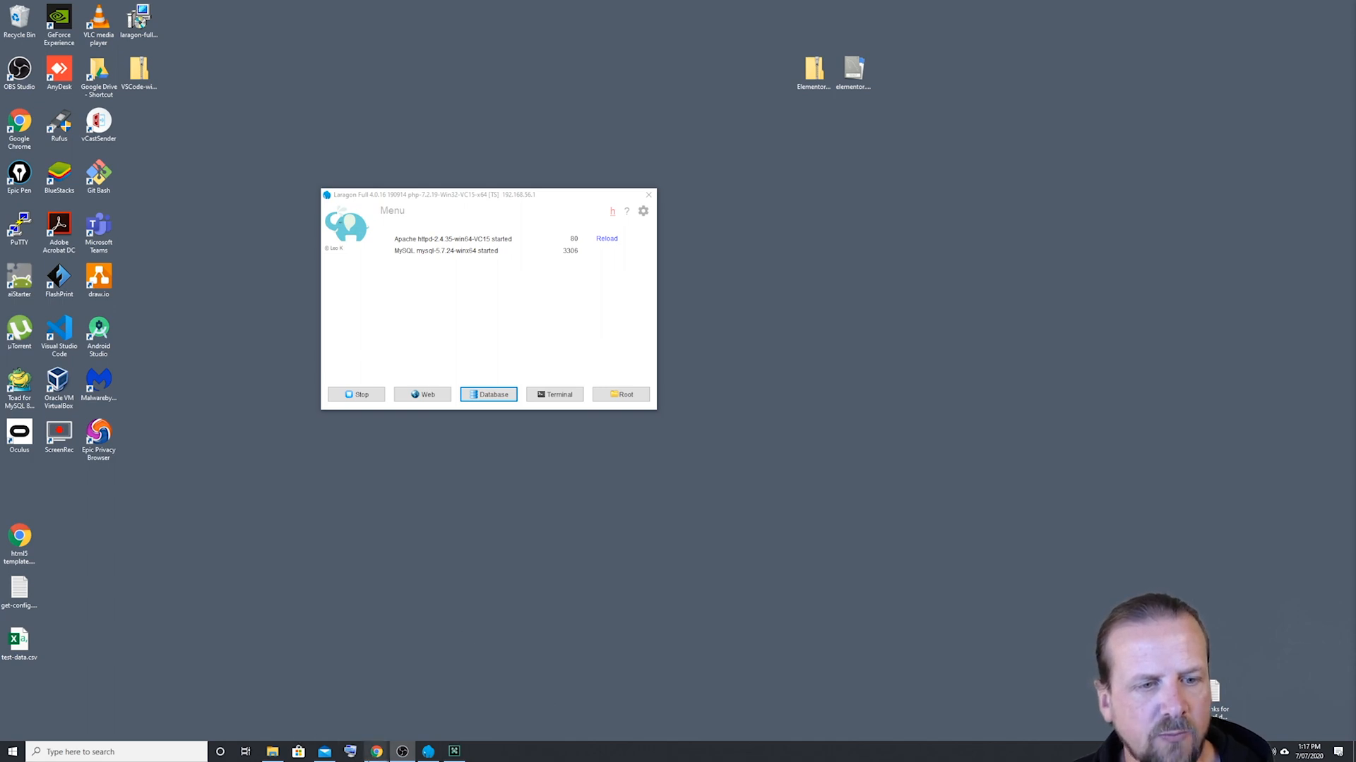
Step: Switch back to cPanel in Chrome, return to its home page, and open File Manager
left_click(378, 754)
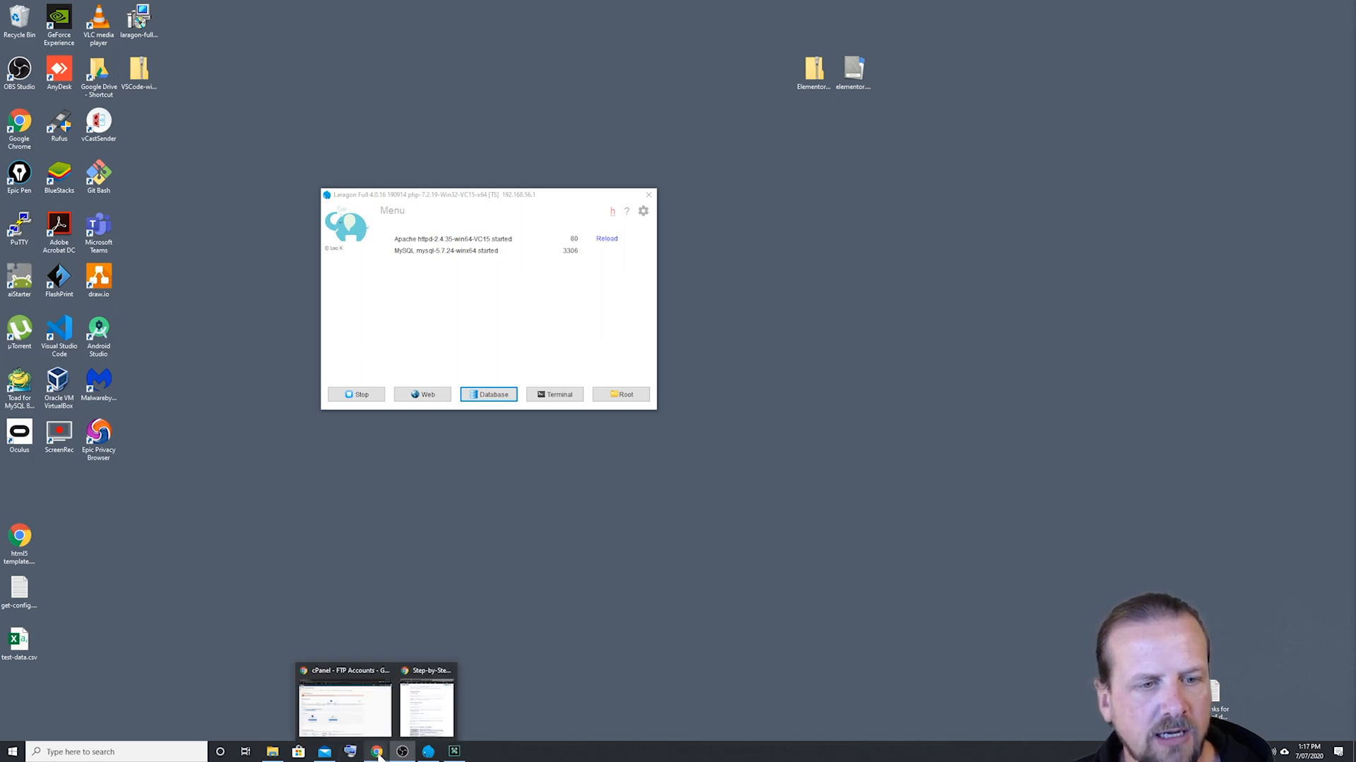
left_click(377, 713)
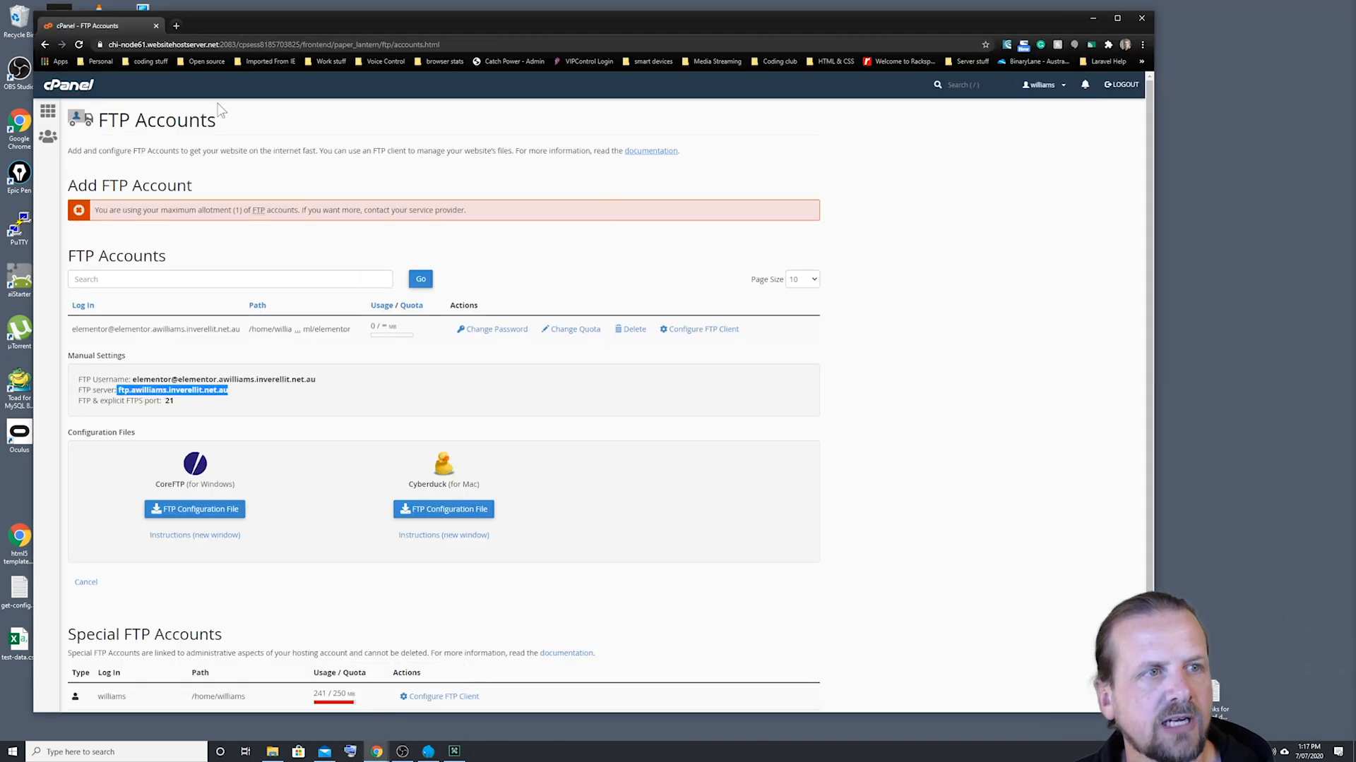
left_click(64, 88)
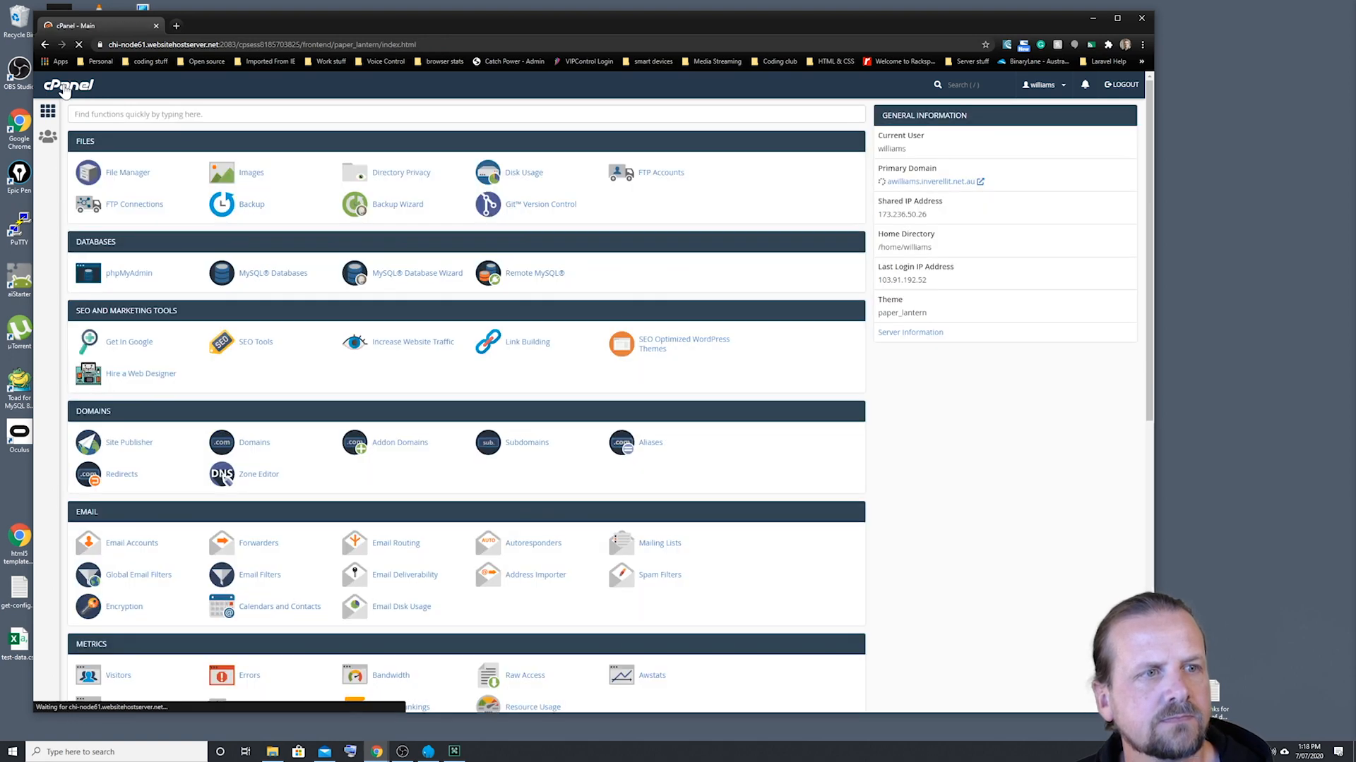
left_click(140, 177)
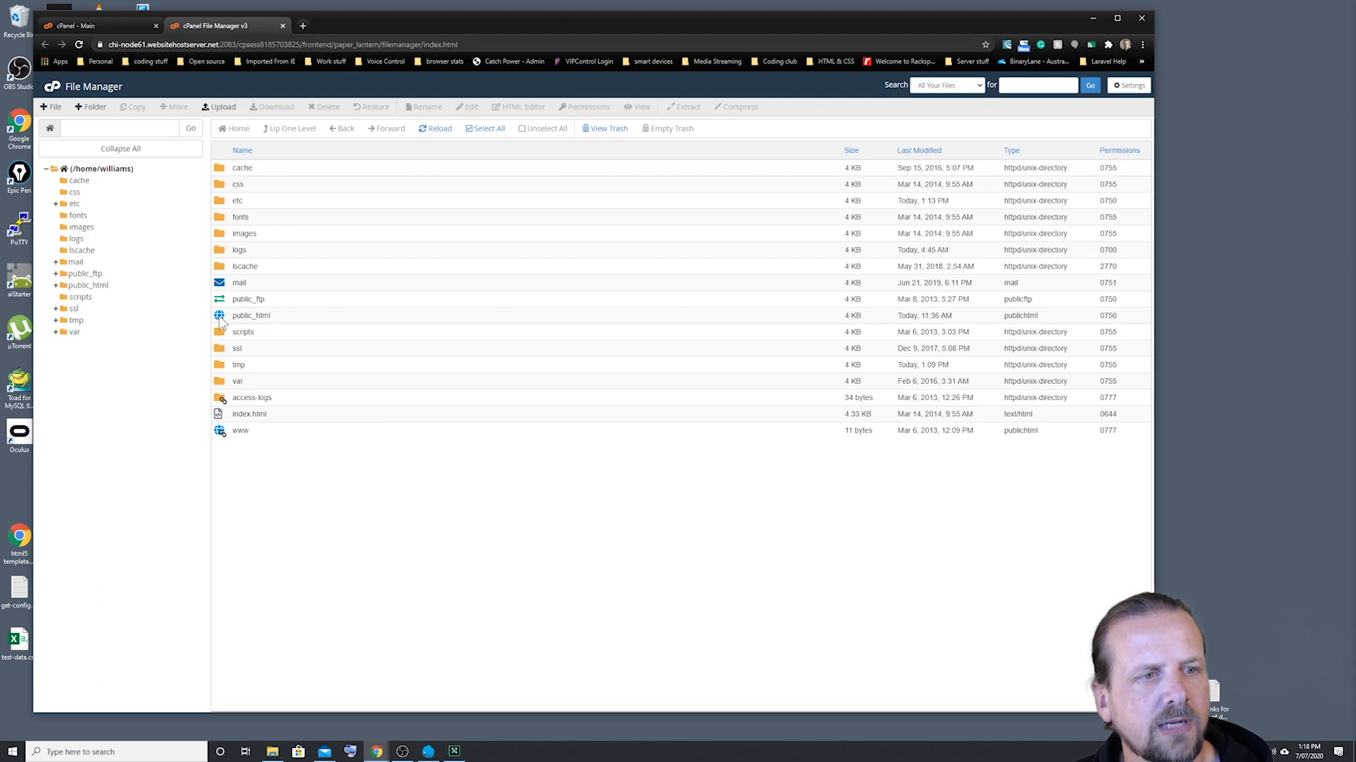
Step: Extract Elementor.zip from the public_html/elementor folder into /public_html/elementor and close the extraction results
double_click(219, 317)
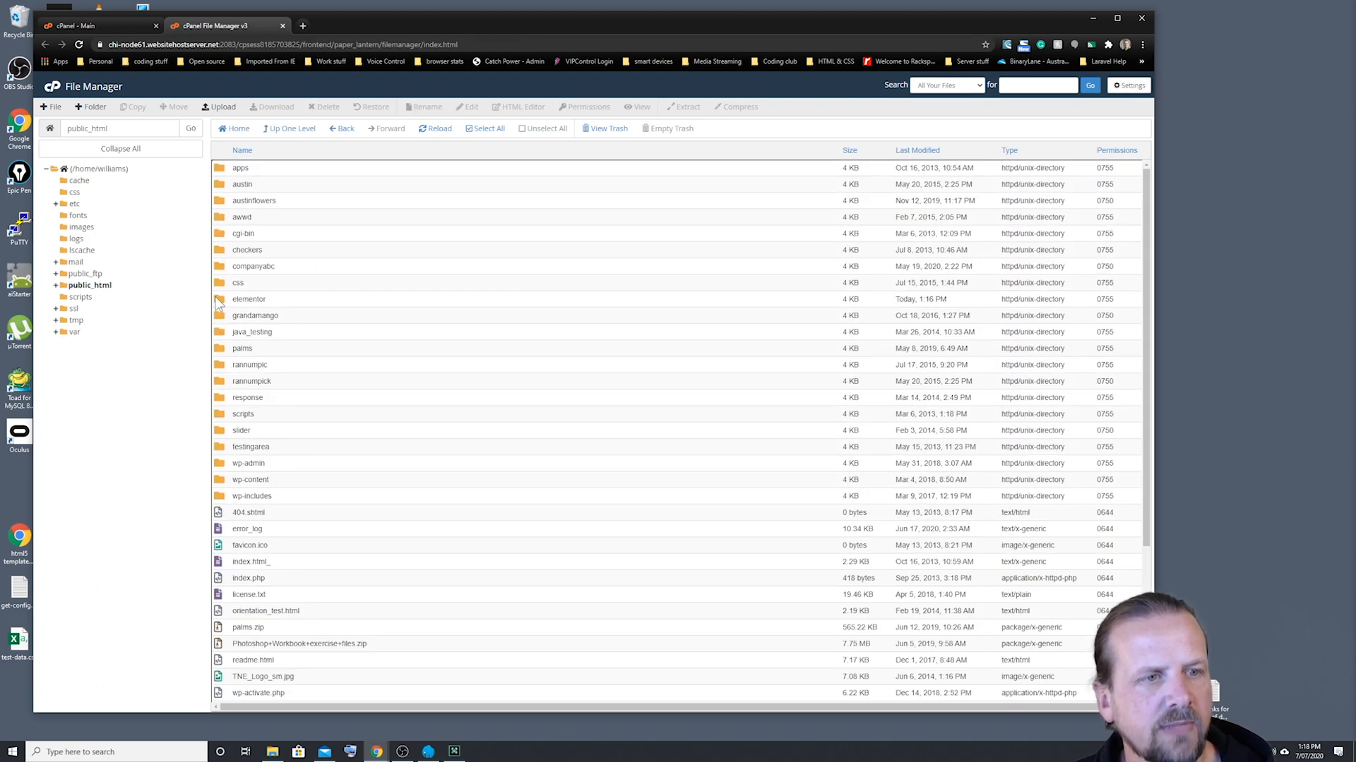
double_click(219, 302)
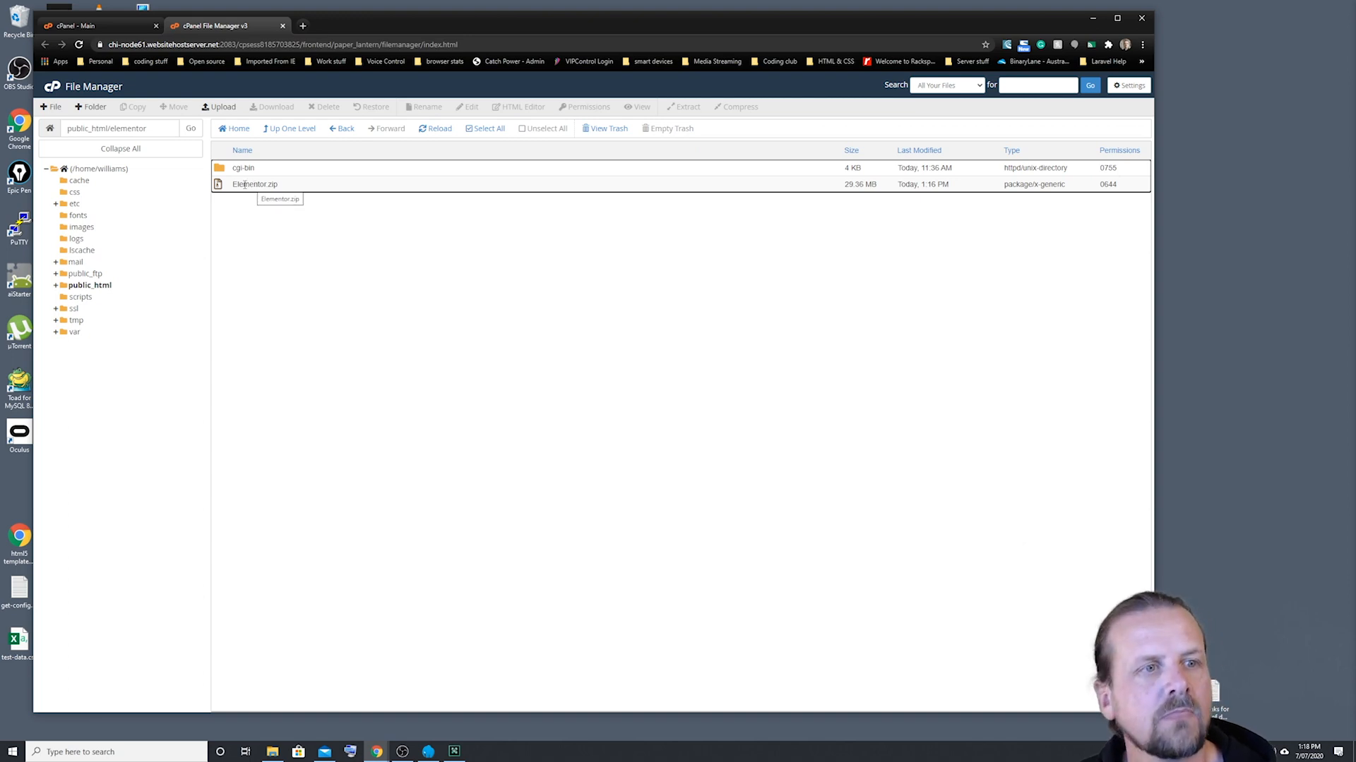
left_click(221, 189)
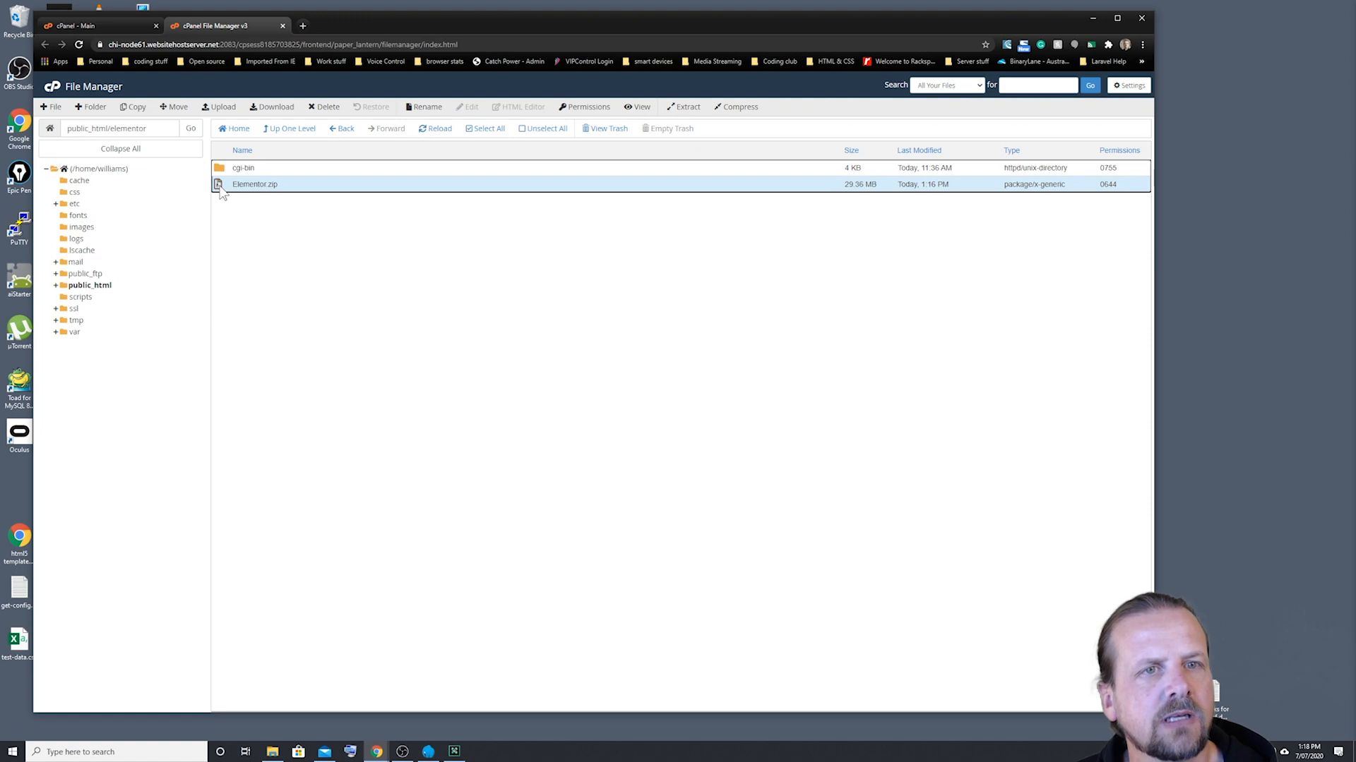
left_click(683, 107)
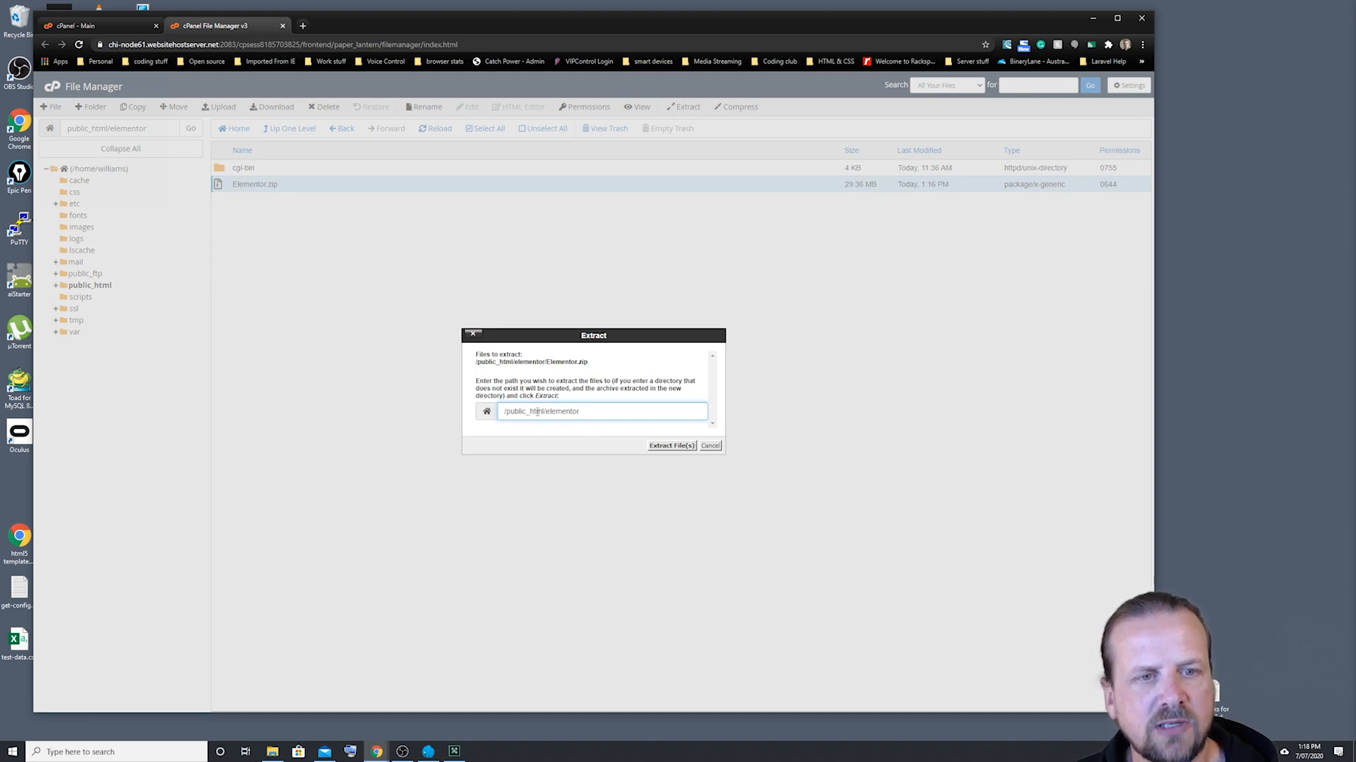
left_click(677, 447)
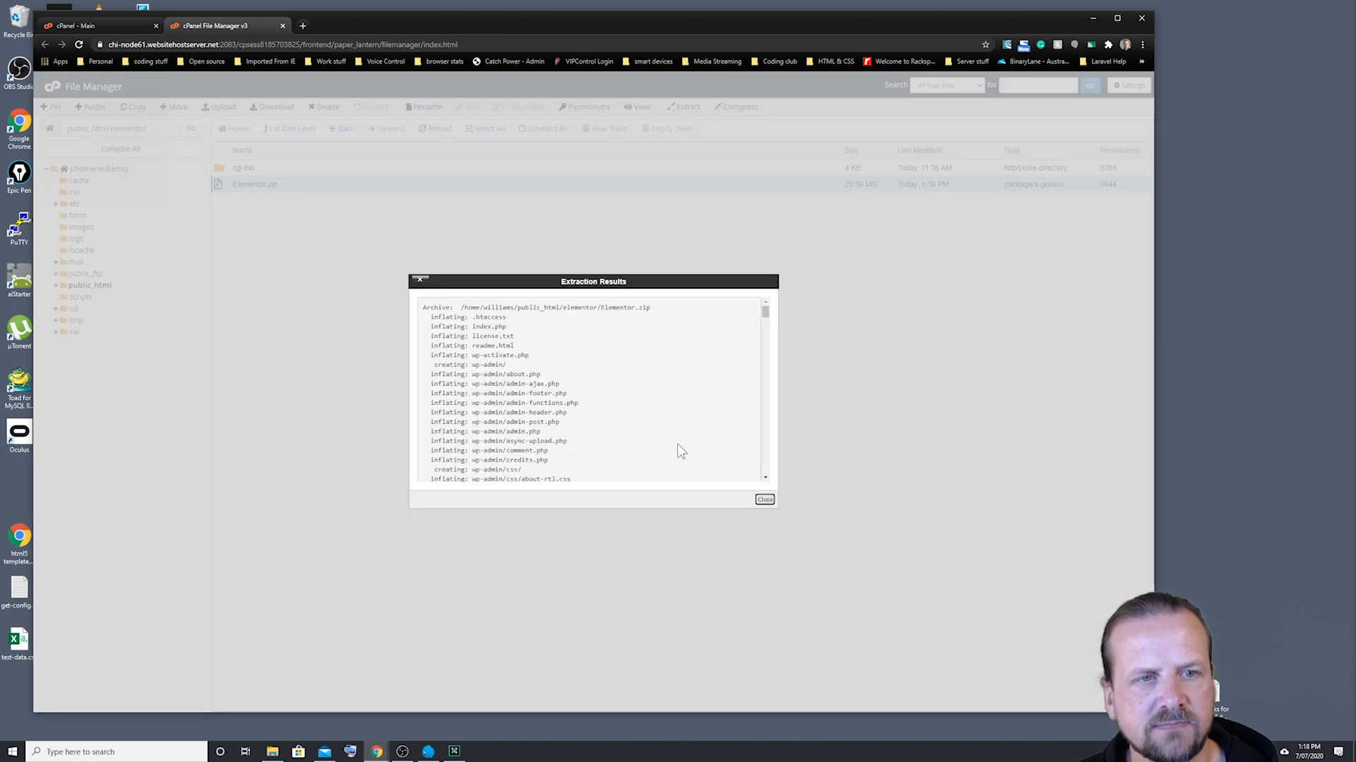
left_click(765, 500)
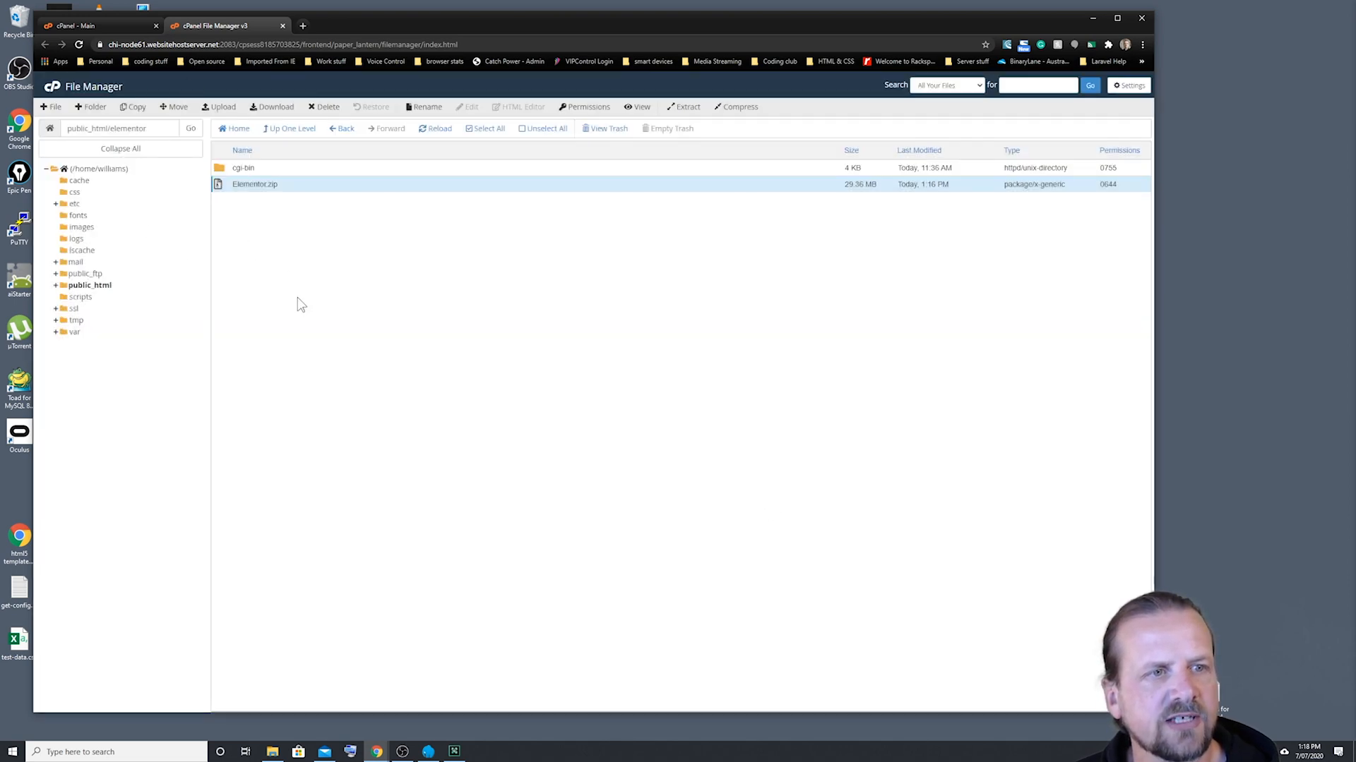
Step: Reload File Manager and reopen the elementor folder inside public_html to check the extracted files
left_click(78, 45)
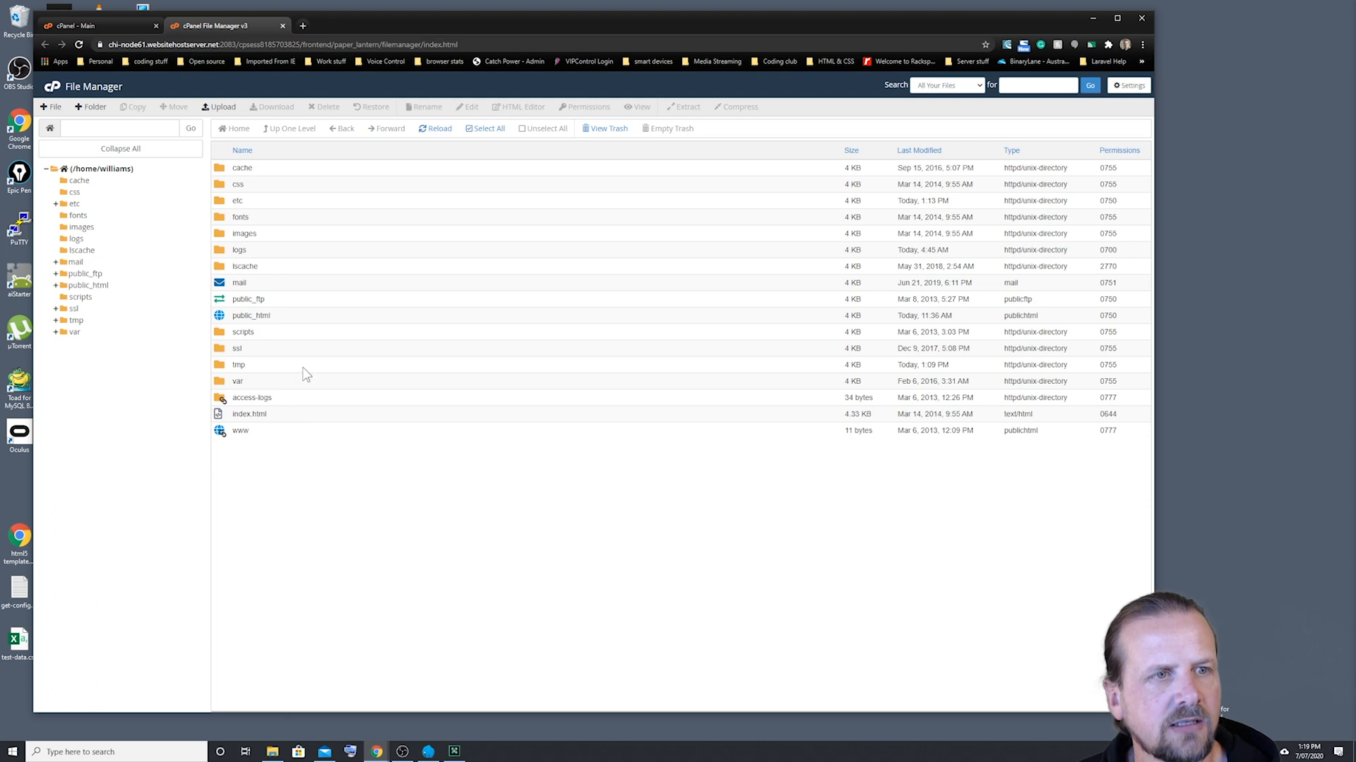
double_click(218, 320)
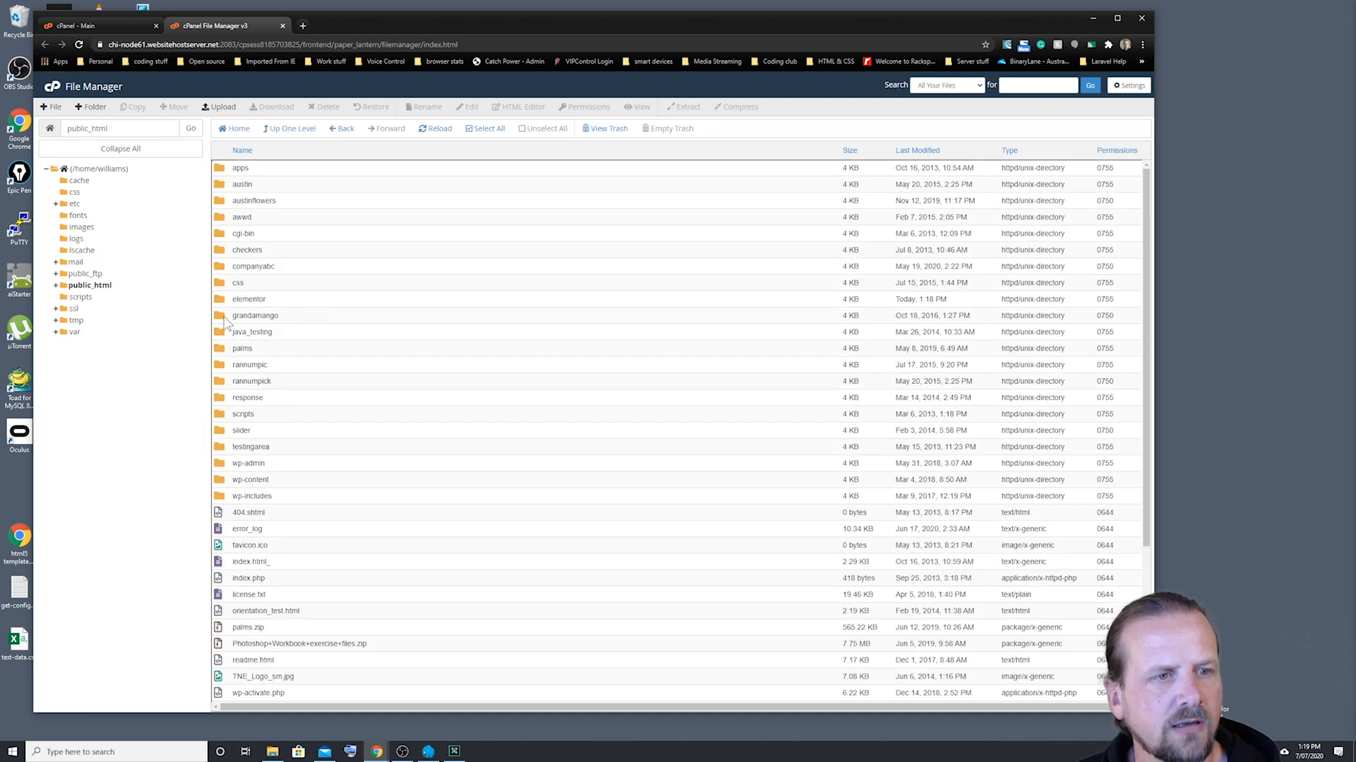
double_click(218, 302)
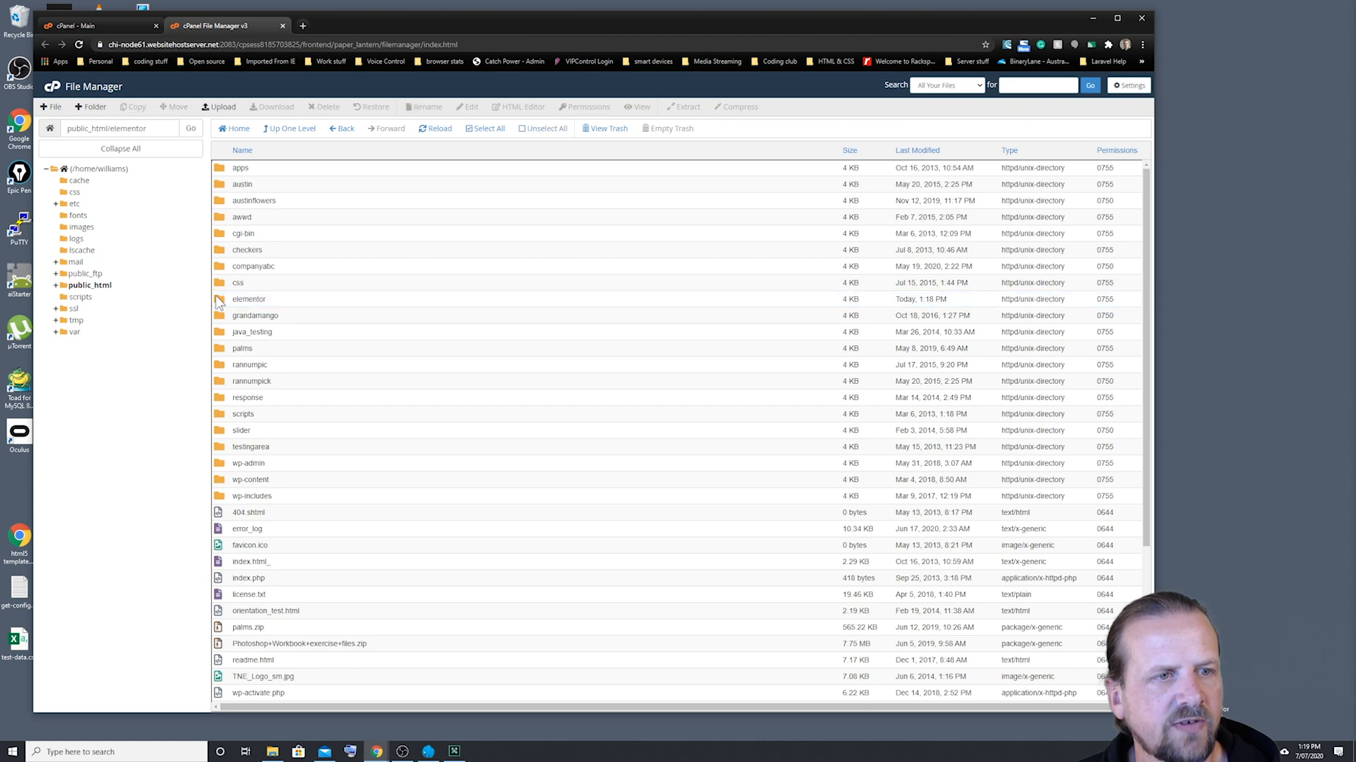